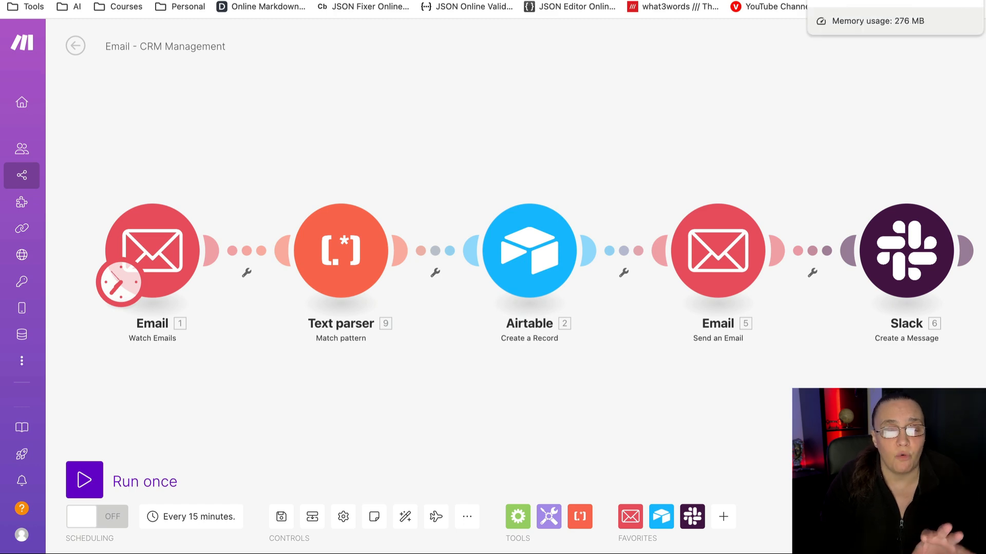
Step: Switch to the Airtable CRM base and look through its Projects, Tasks, Retainer and Contacts tables
click(852, 1)
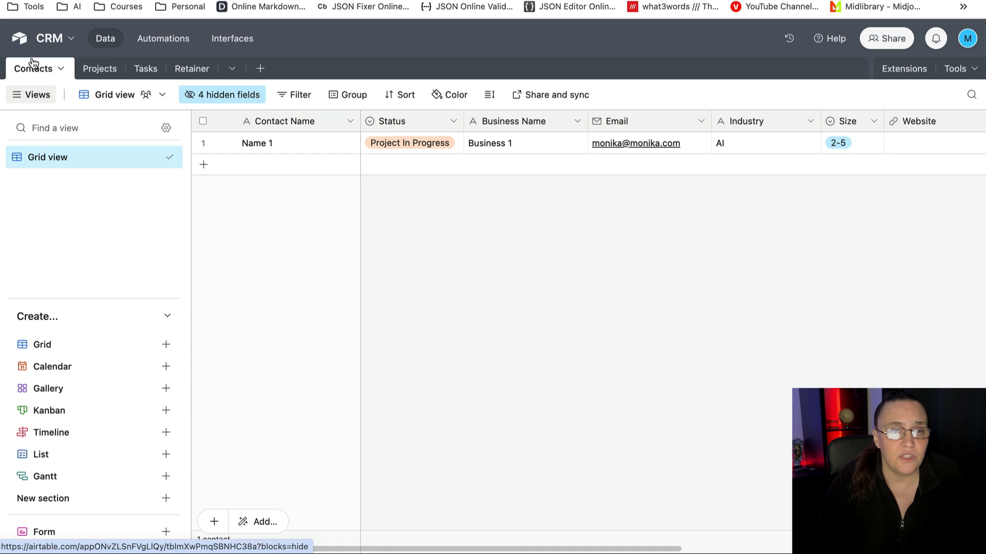
click(95, 70)
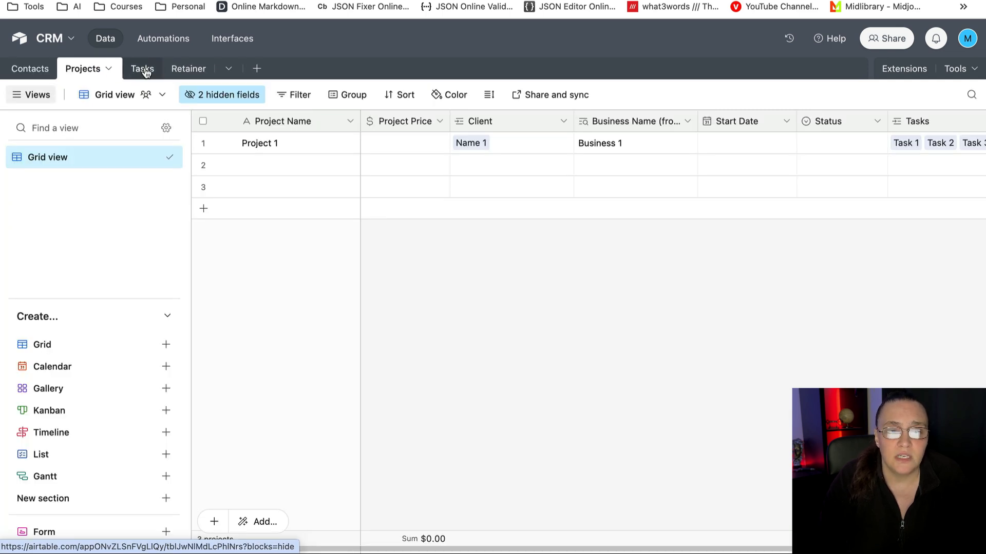
click(145, 73)
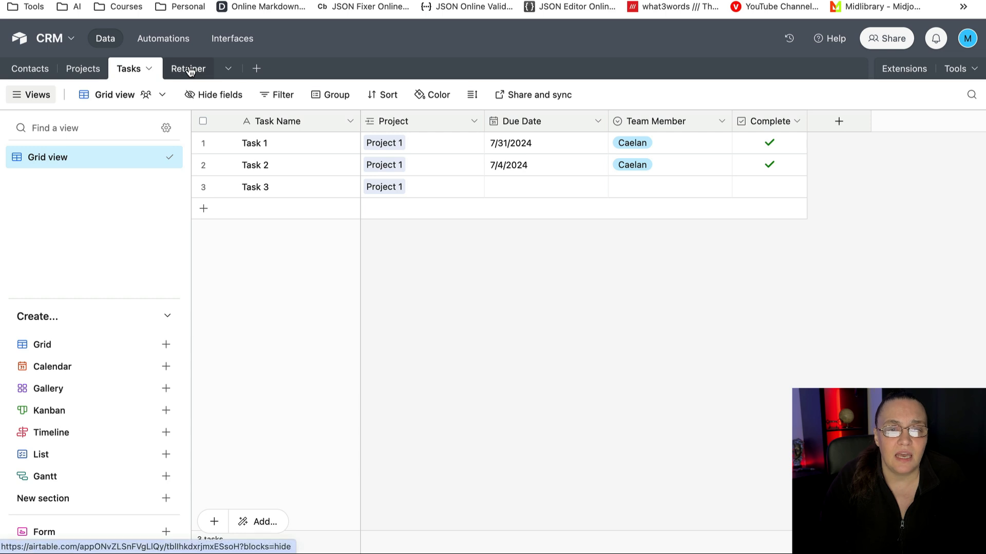
click(190, 71)
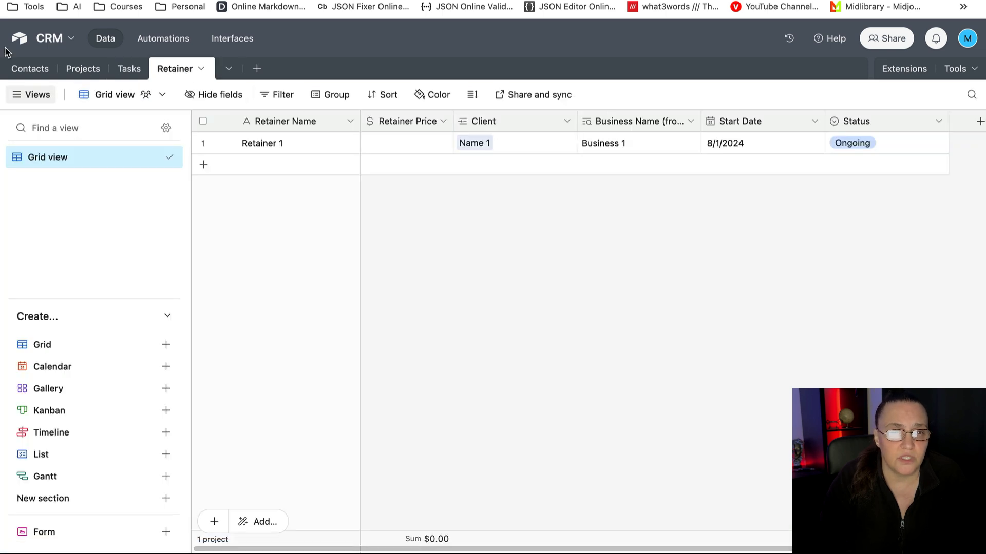
click(70, 69)
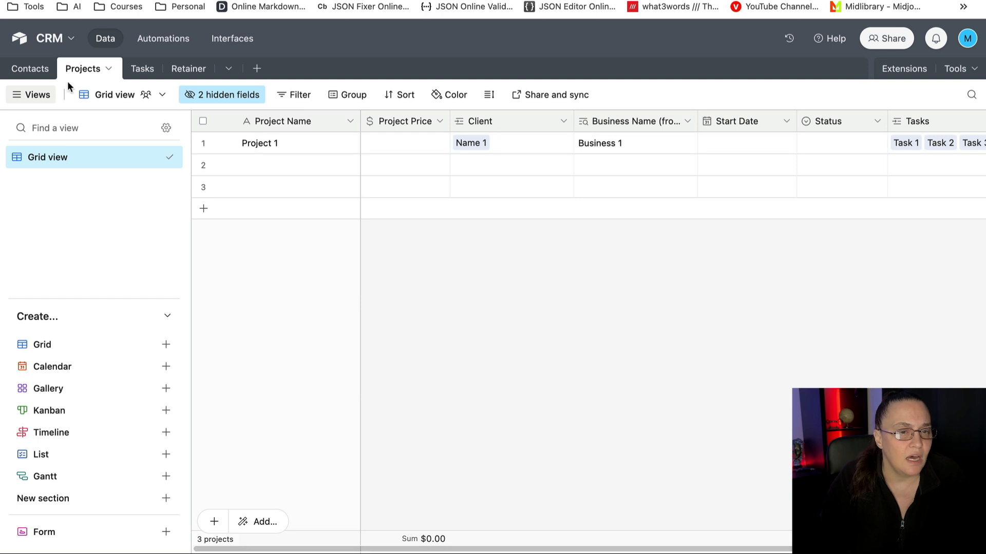
click(22, 72)
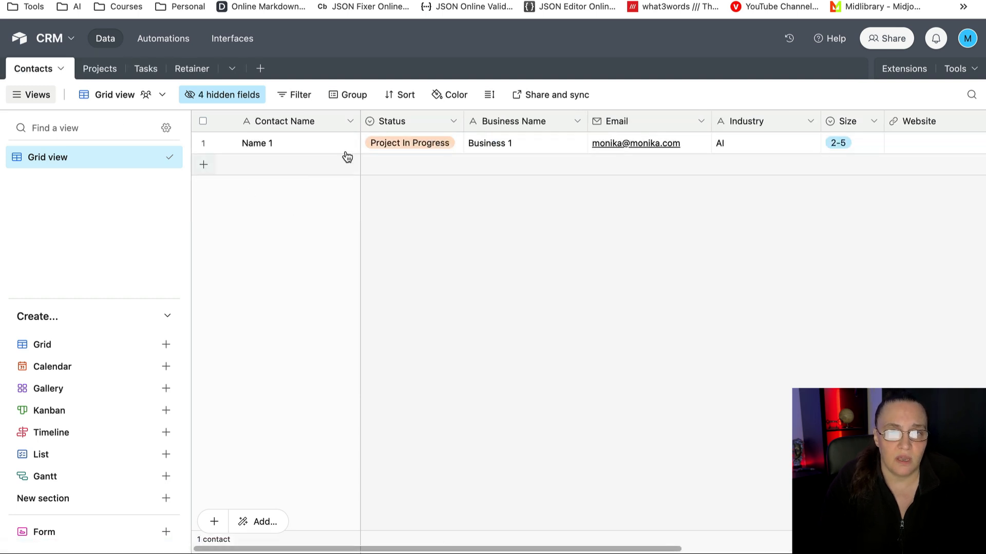
click(862, 1)
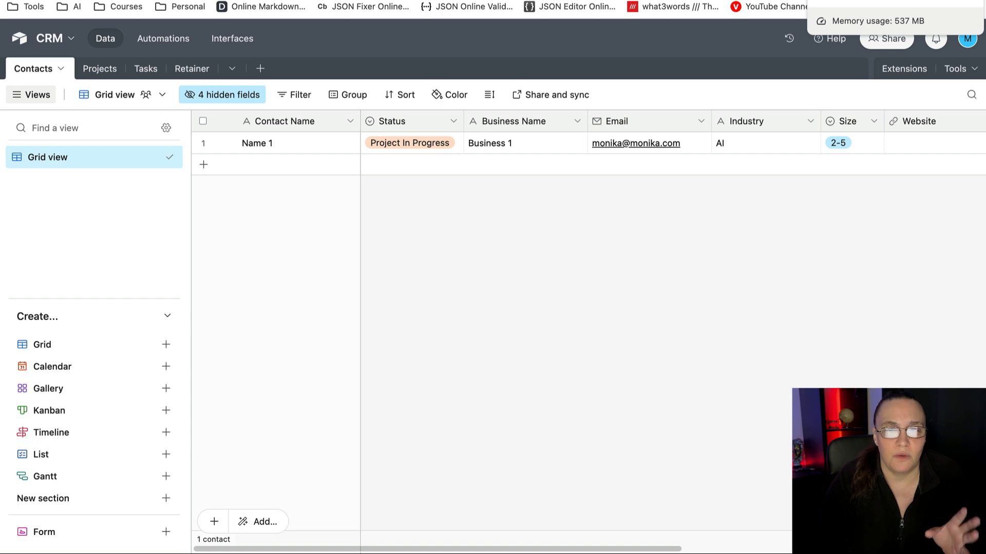
Step: Return to the Make scenario and review the Watch Emails module's connection, folder, criteria, filters and result limit
click(832, 1)
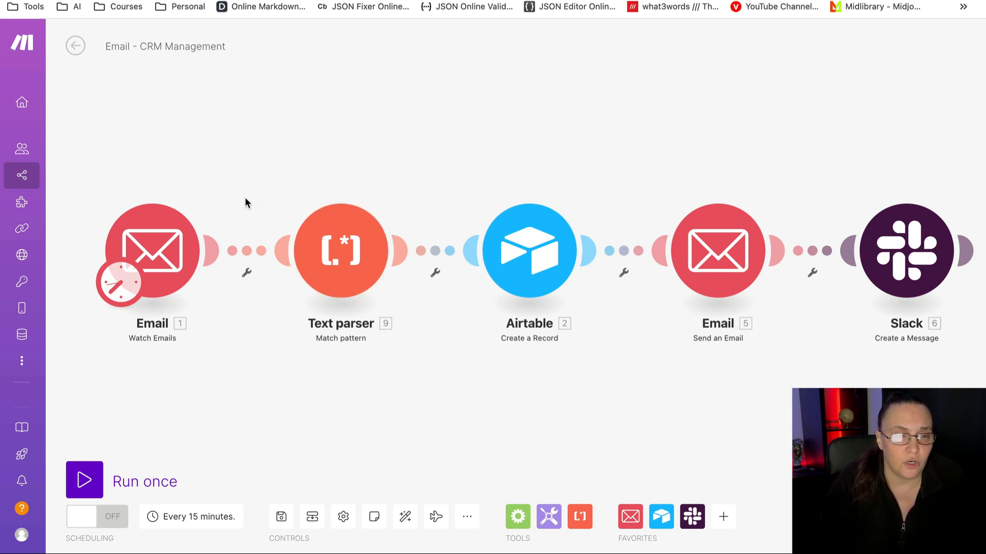
click(164, 247)
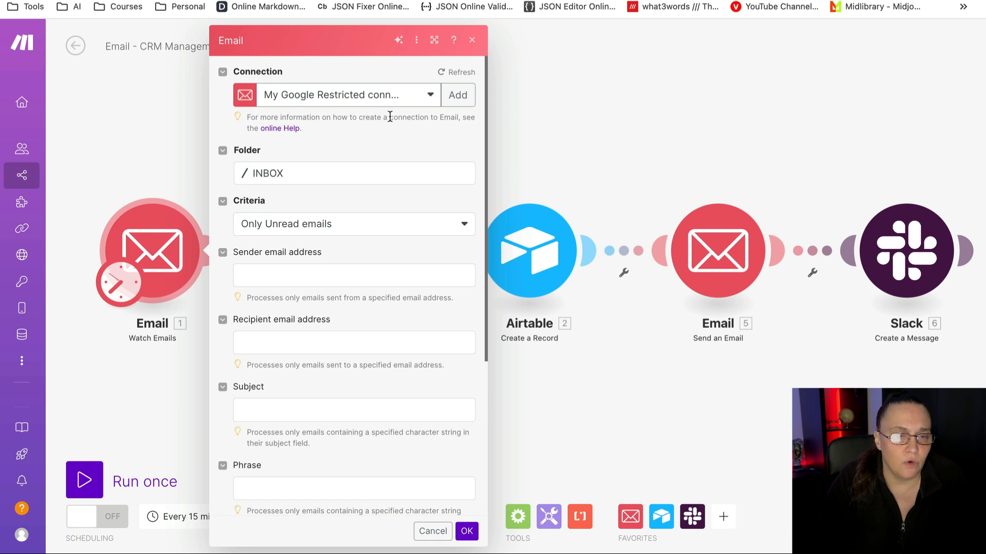
drag(400, 149, 403, 116)
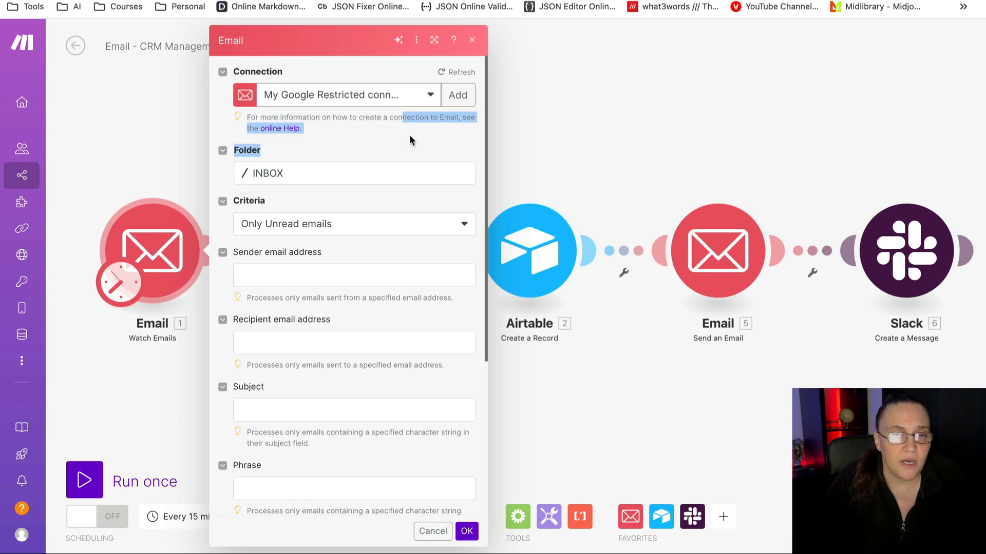
click(409, 136)
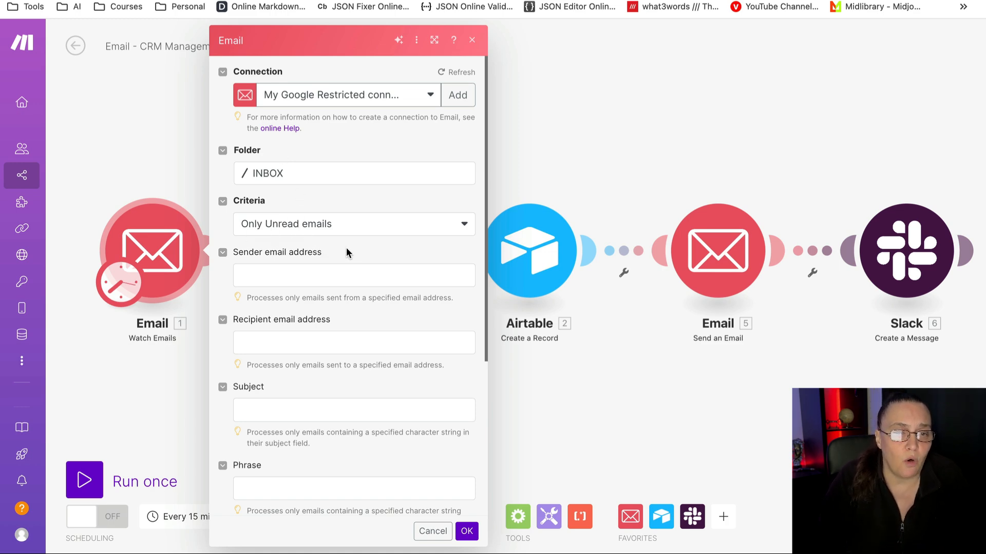
scroll(365, 278, down, 5)
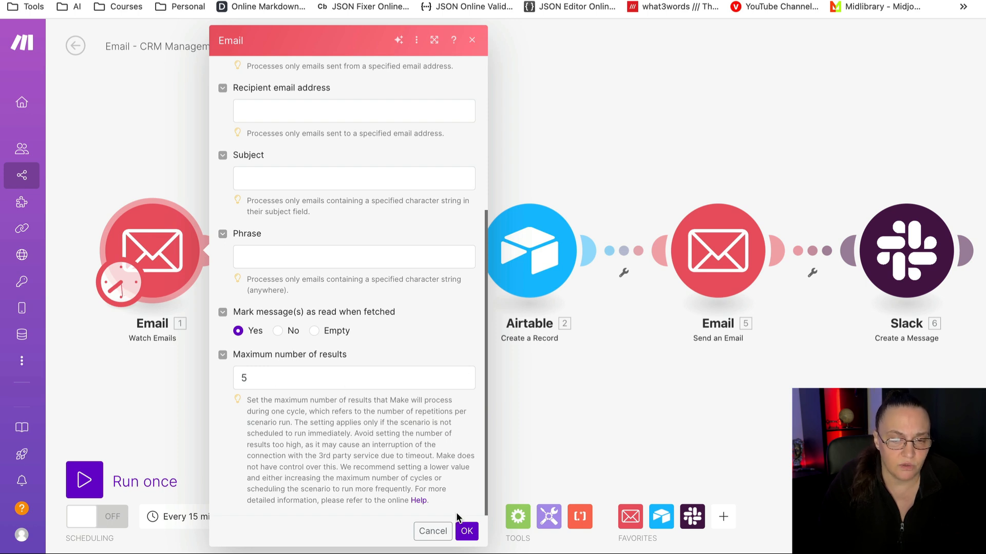
click(466, 532)
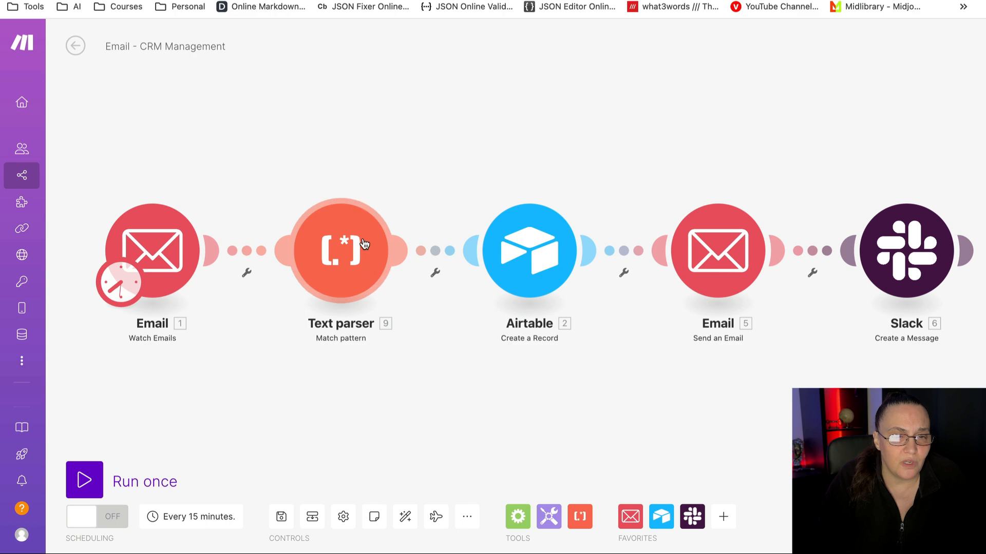
Step: Review the Text parser module's match pattern, matching options and source text
click(348, 249)
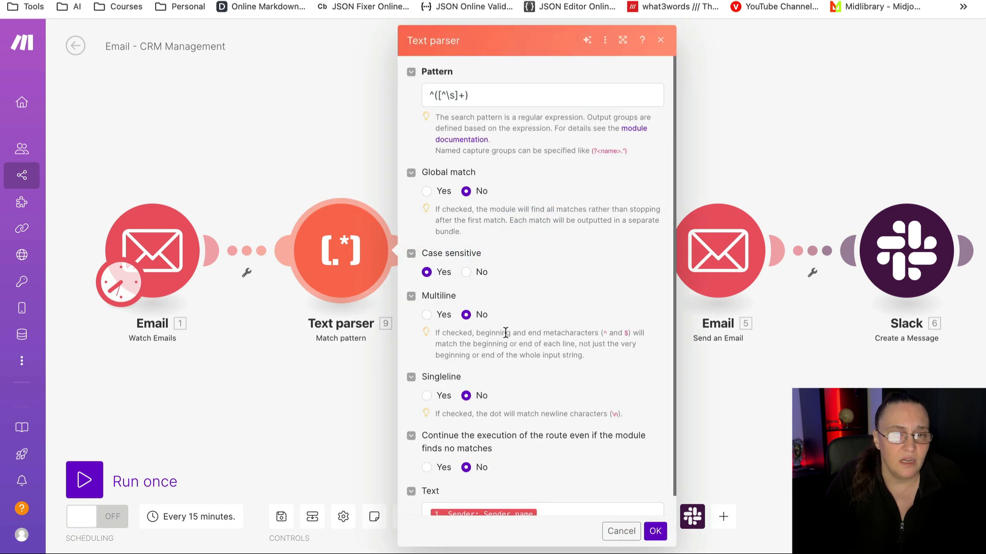
scroll(517, 341, down, 1)
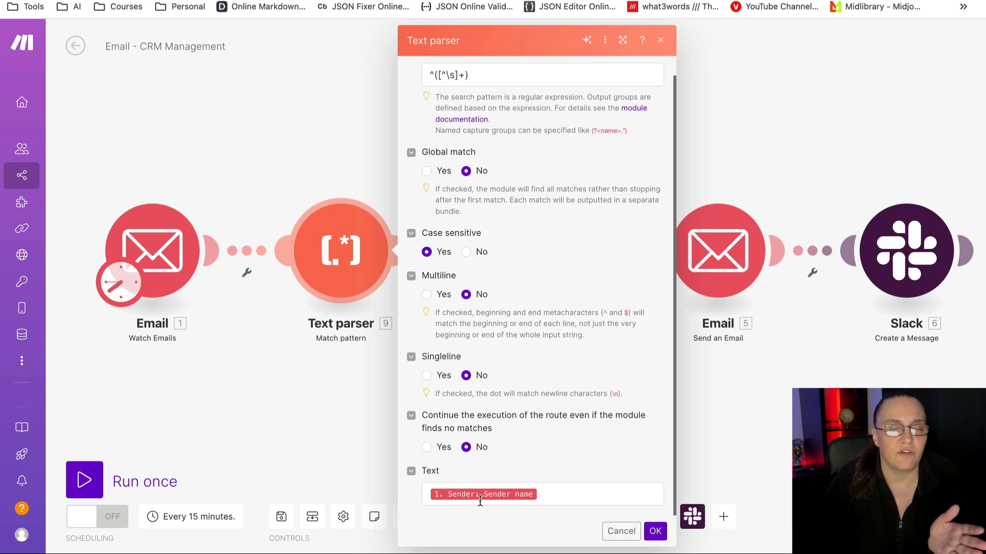
click(655, 532)
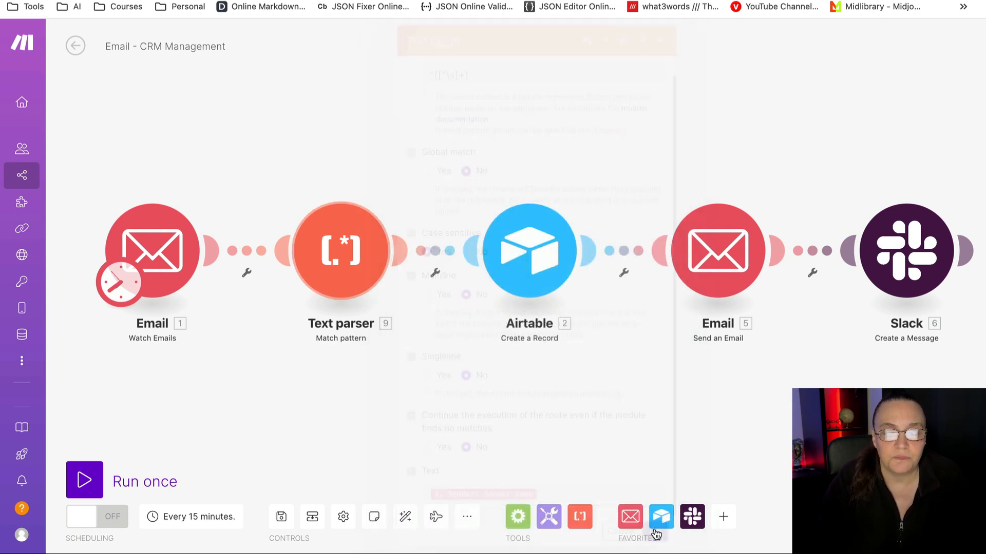
Step: Review the Airtable Create a Record module's base, table and the email data mapped to the contact fields
click(529, 252)
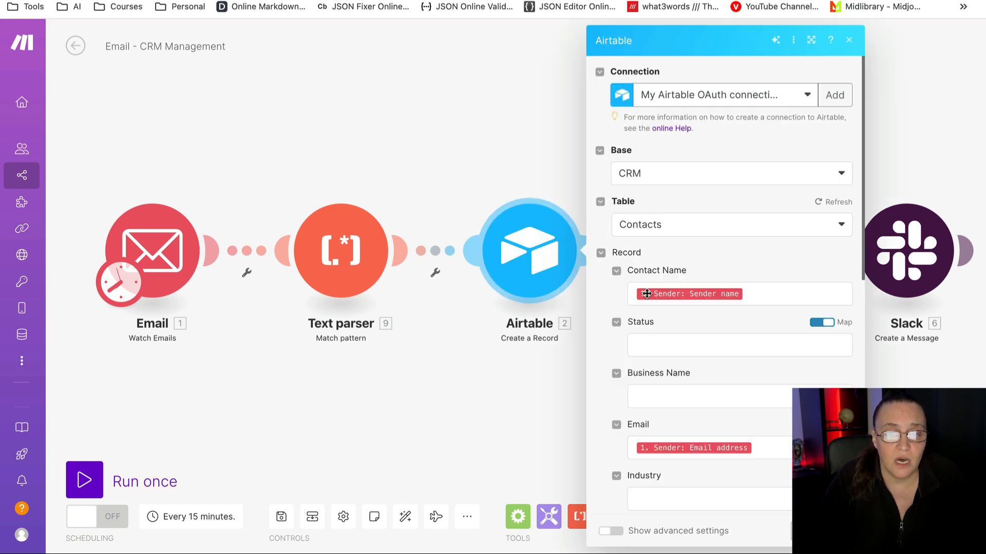
scroll(709, 359, down, 1)
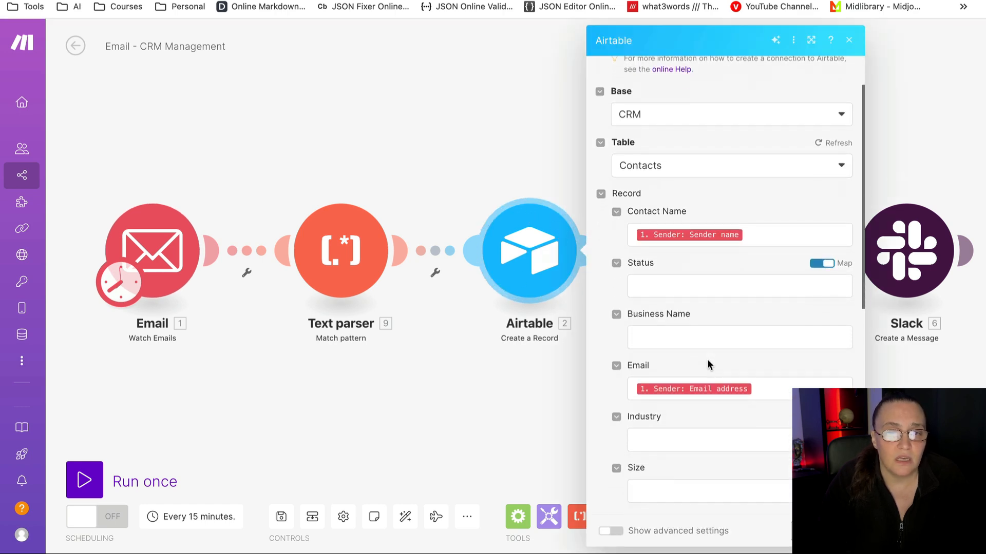
scroll(657, 200, down, 2)
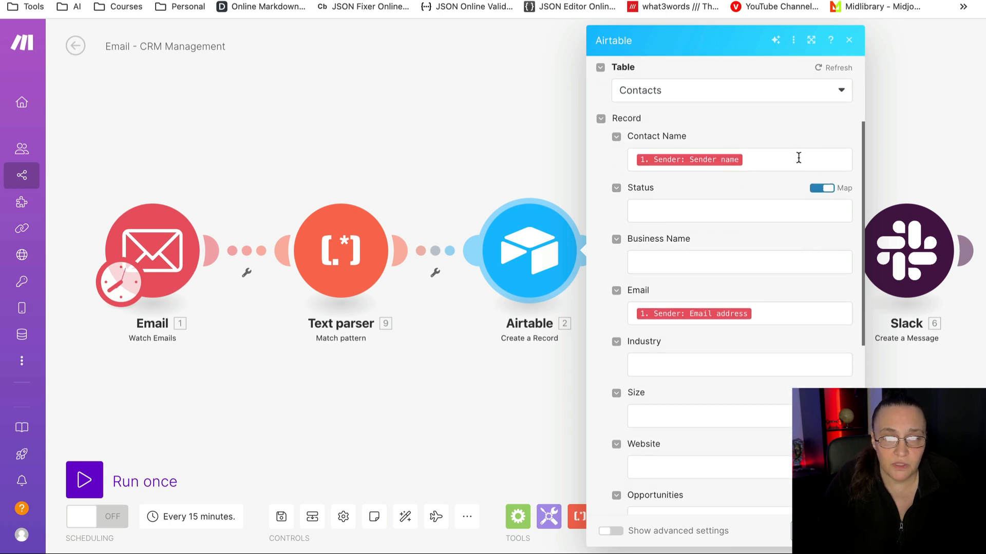
scroll(784, 319, down, 2)
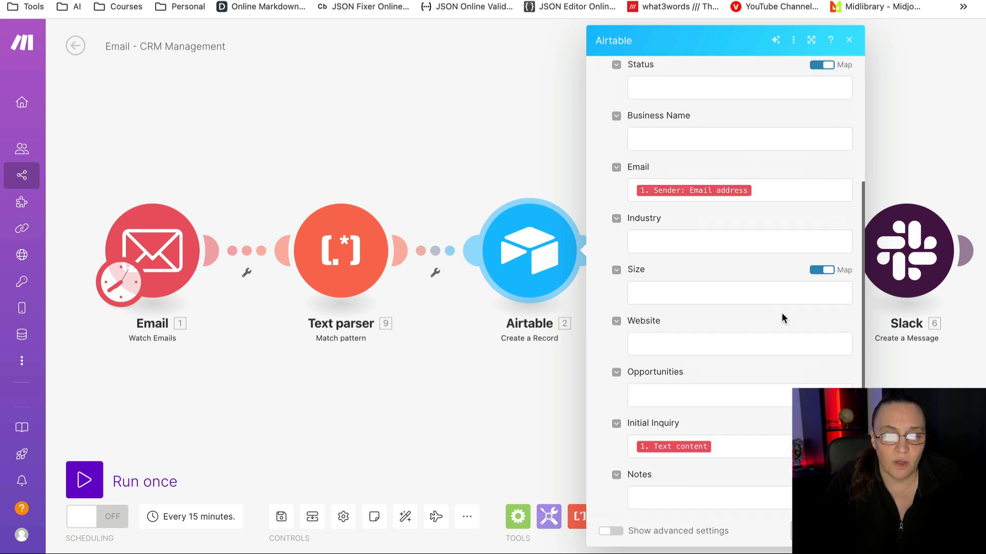
scroll(777, 329, down, 1)
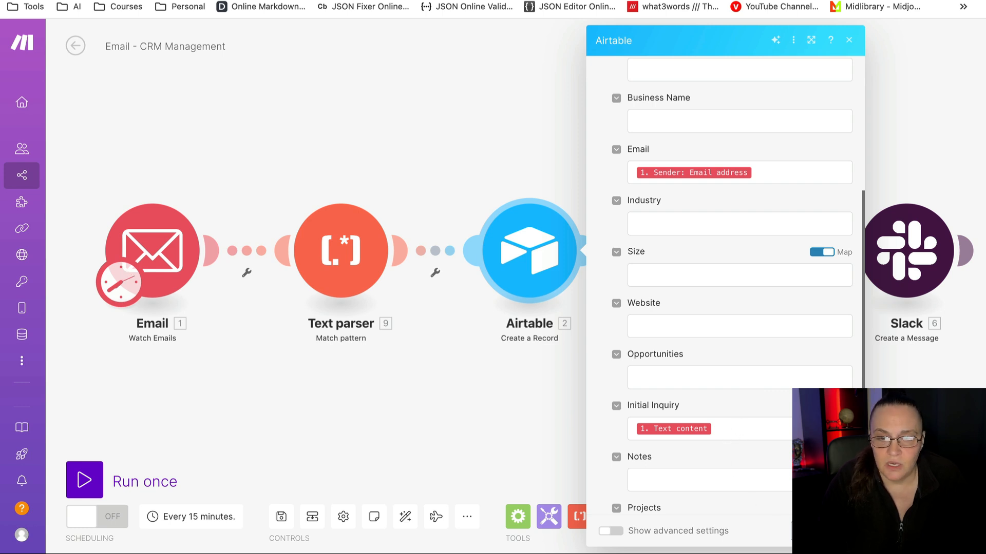
click(838, 532)
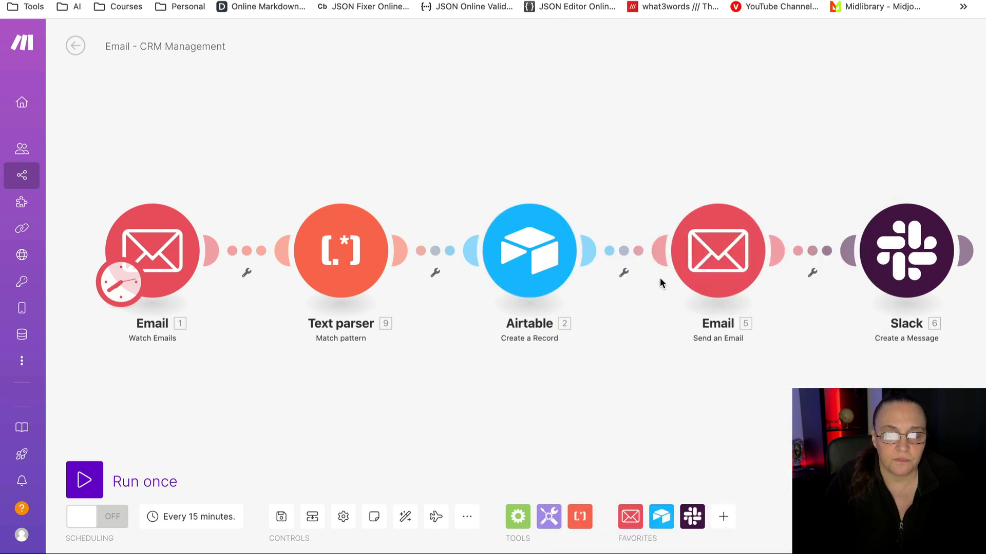
Step: Examine the Send an Email module's recipient, subject and available content types, keeping HTML as the content type
click(722, 250)
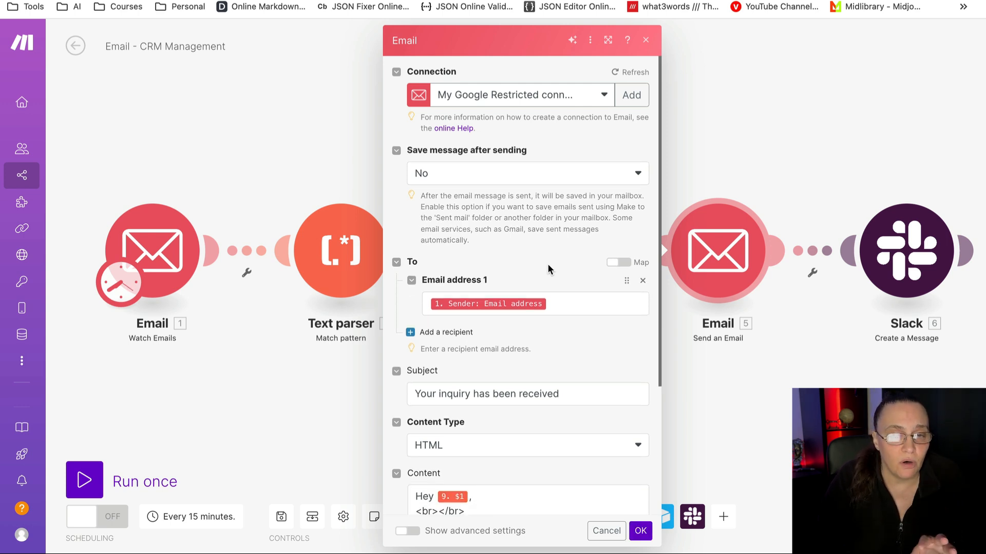
scroll(559, 303, down, 2)
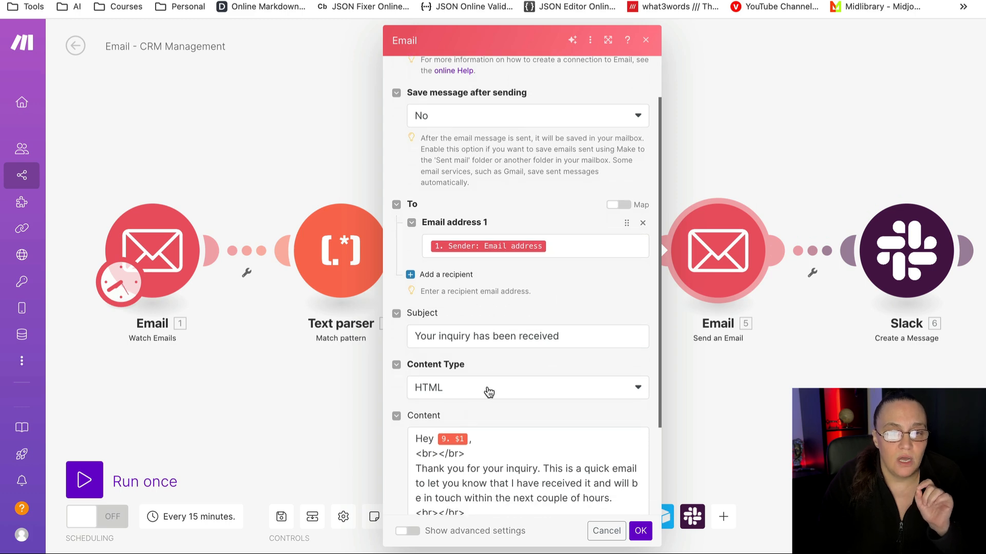
scroll(541, 210, down, 3)
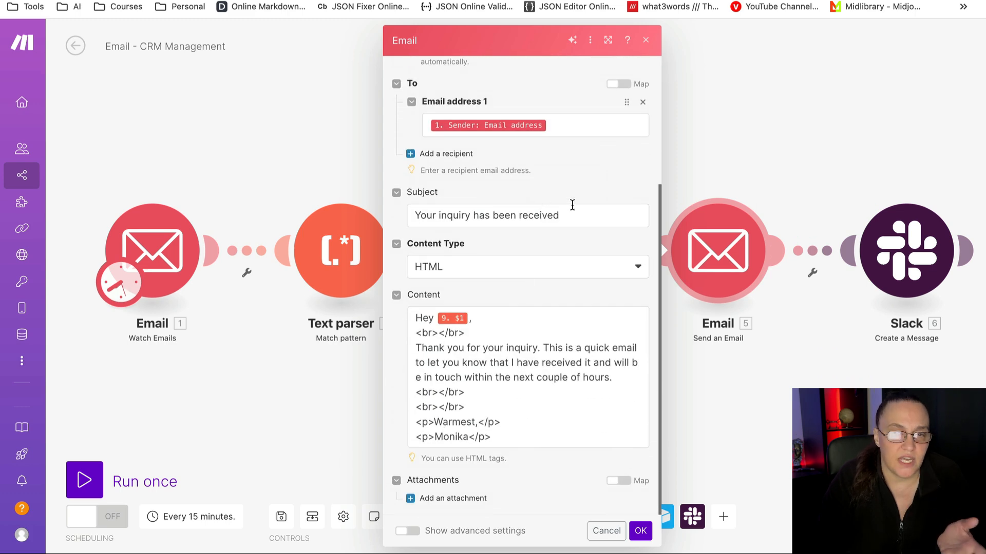
drag(578, 220, 416, 221)
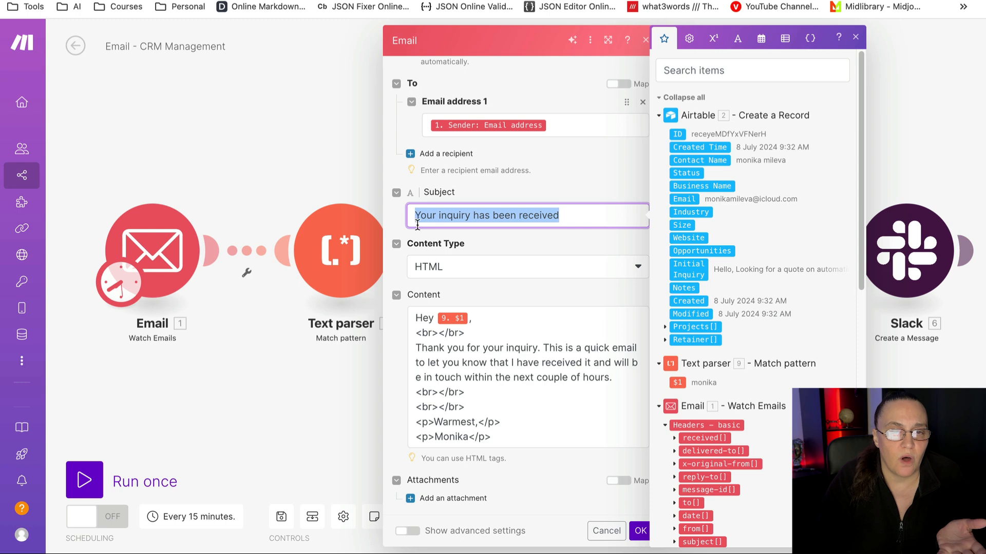
click(504, 248)
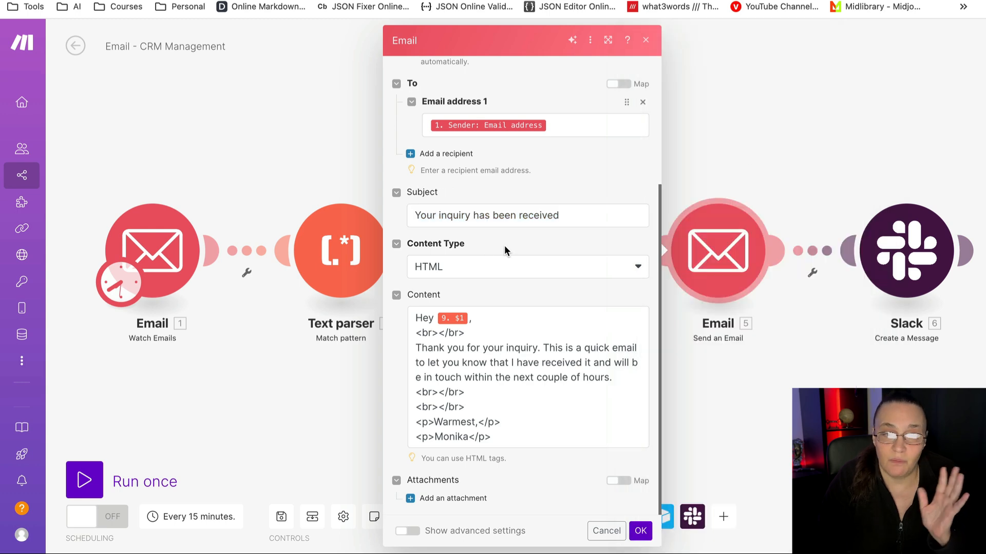
click(485, 271)
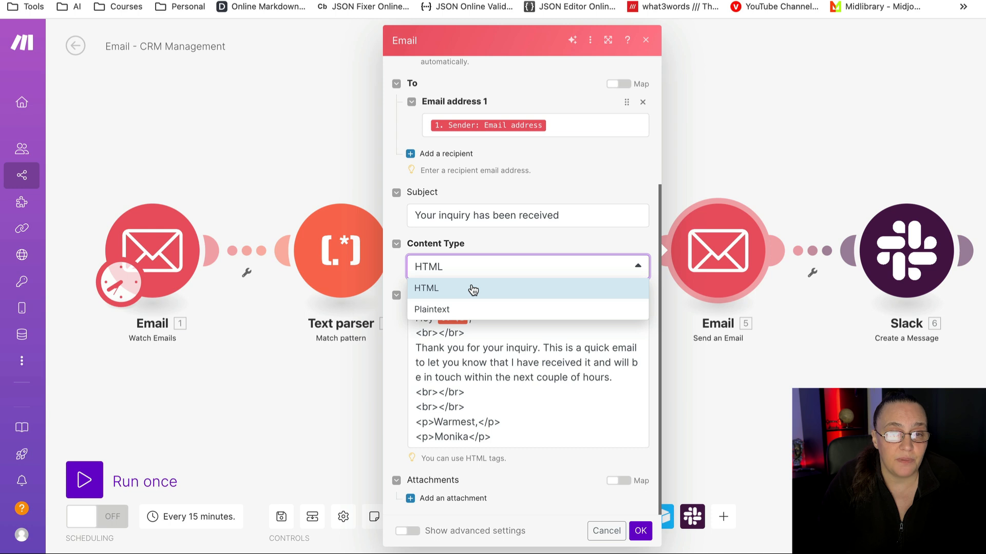
click(568, 179)
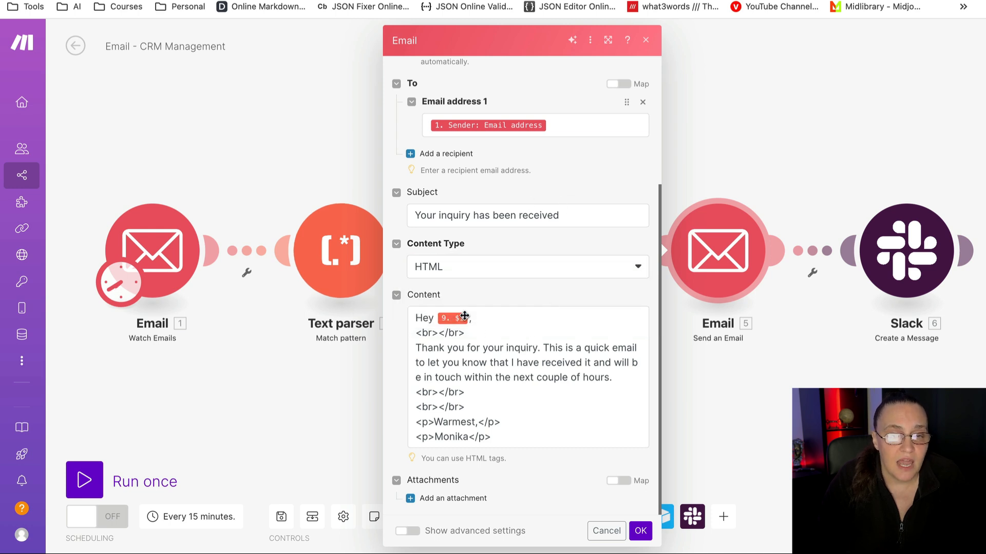
Step: Inspect the auto-reply's content, including the parsed first-name variable and the response-time wording, and close the Send an Email settings
mouse_move(452, 321)
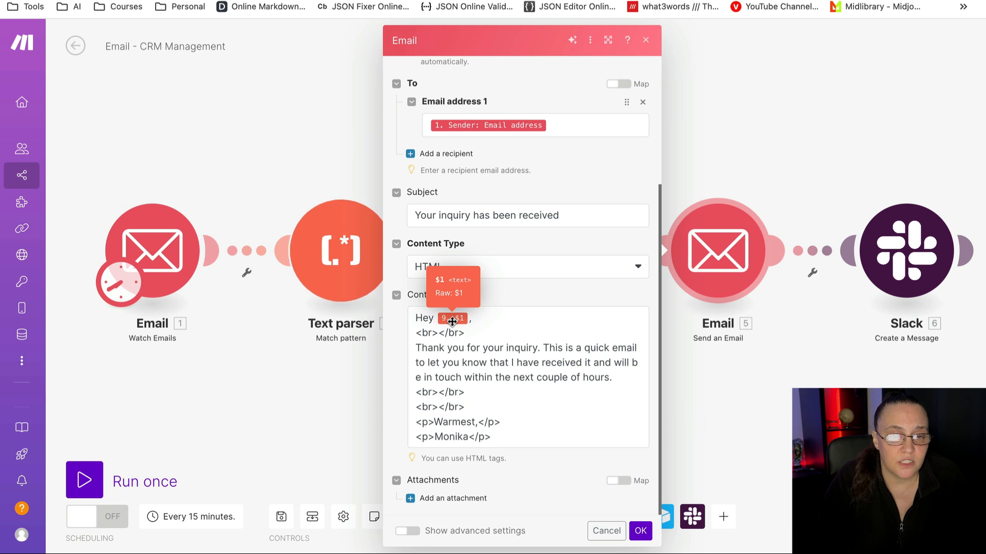
click(452, 321)
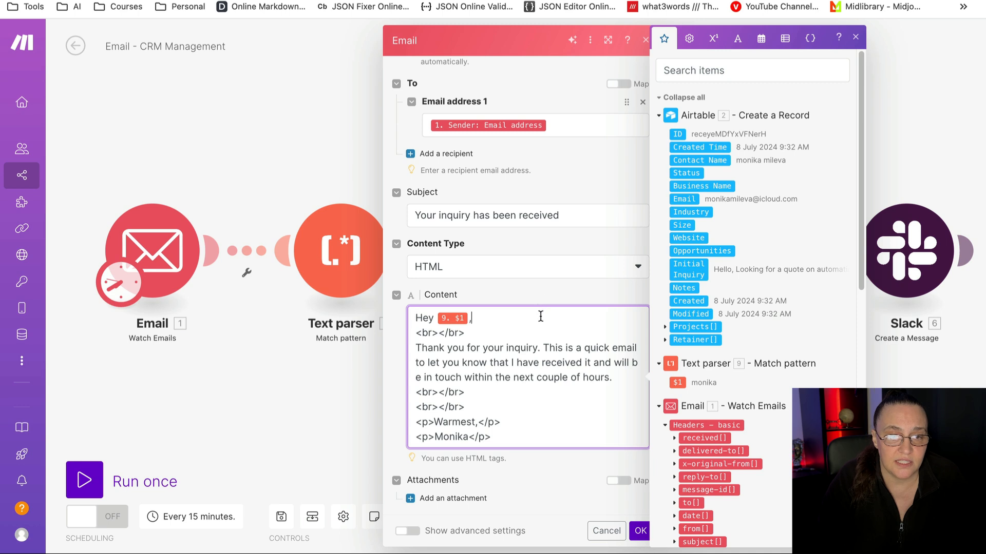
click(512, 330)
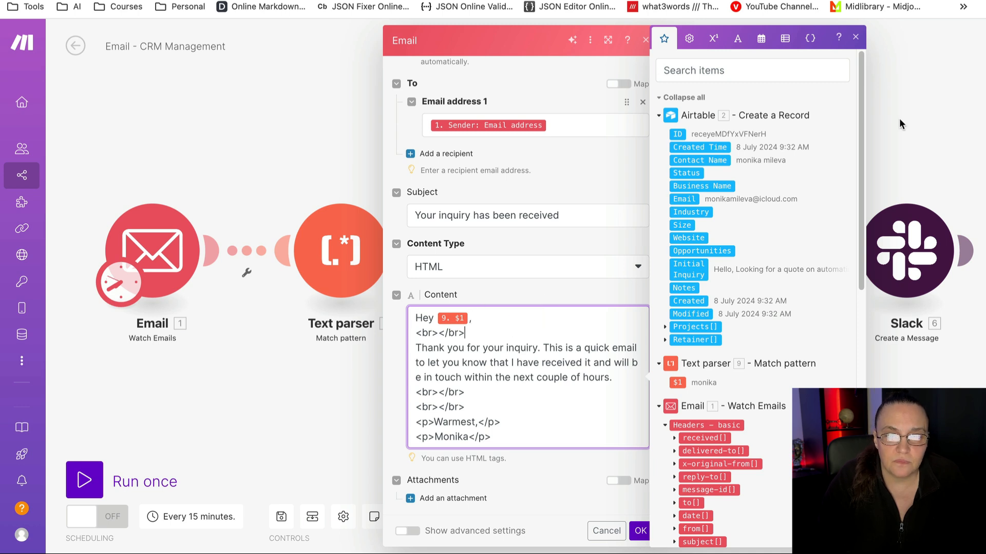
click(855, 38)
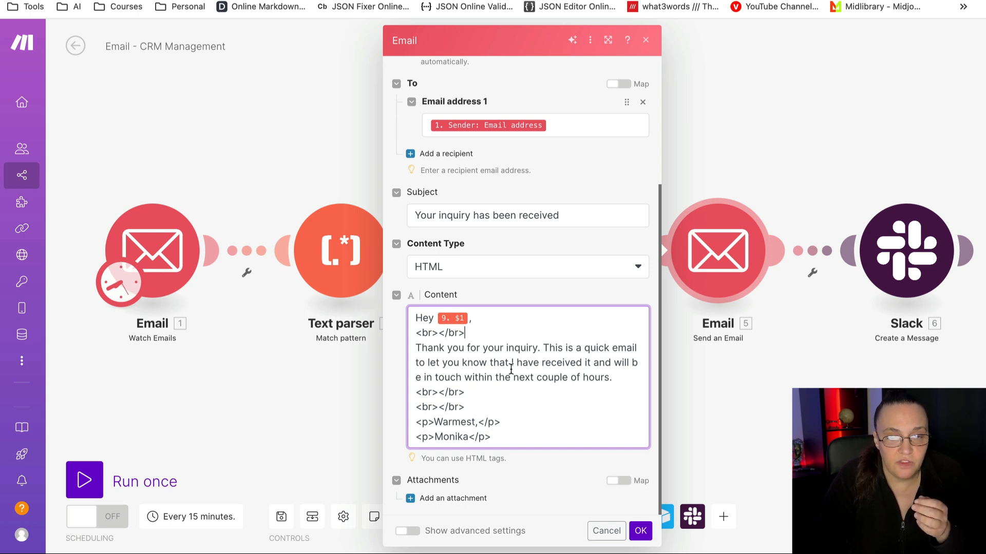
drag(464, 378, 614, 383)
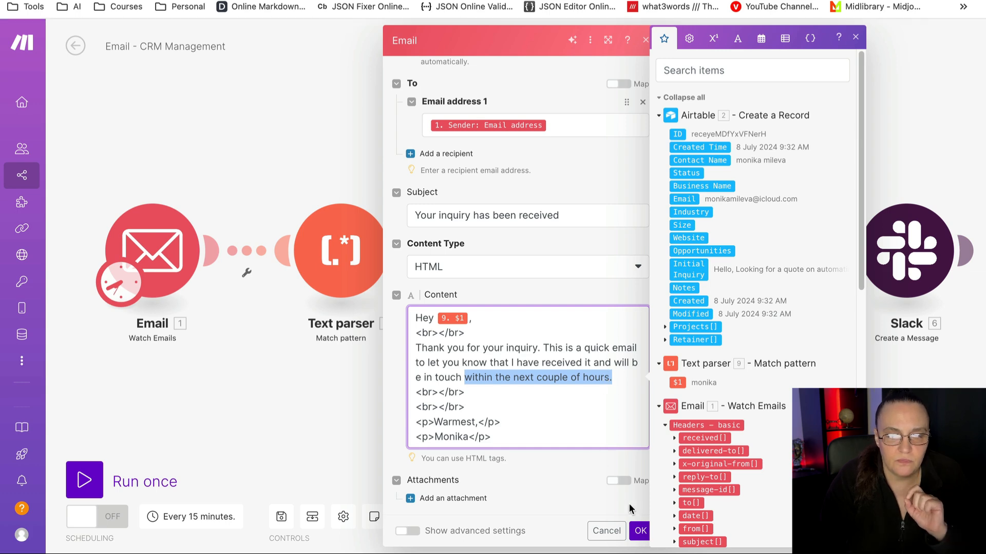
click(640, 530)
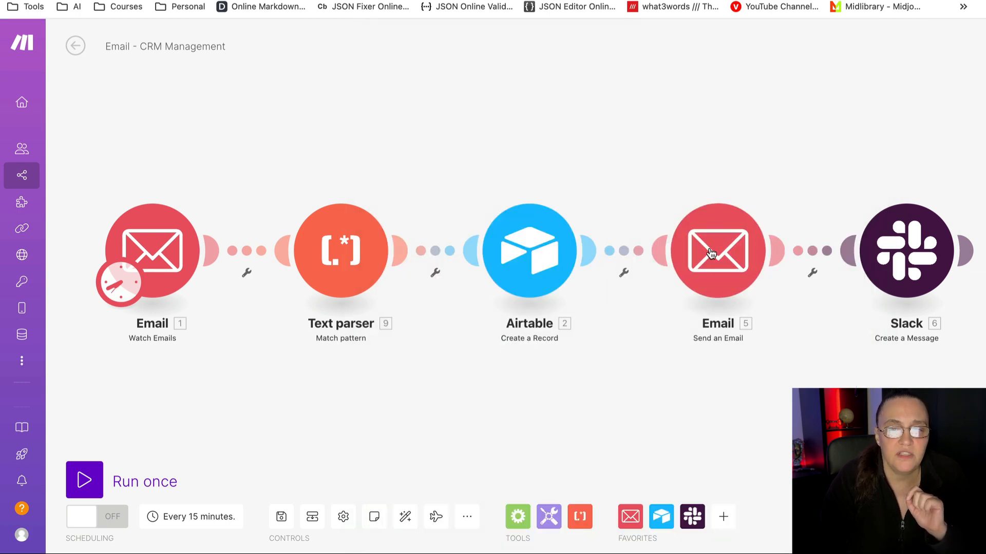
Step: Review the Slack Create a Message module's direct-message recipient, its text and the sender and content variables, and close its settings
click(887, 236)
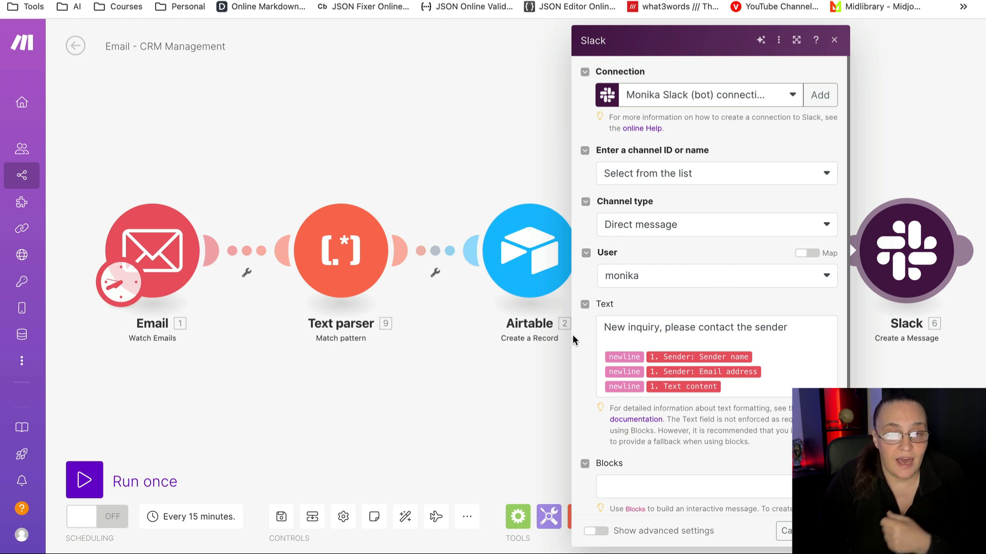
drag(603, 327, 786, 324)
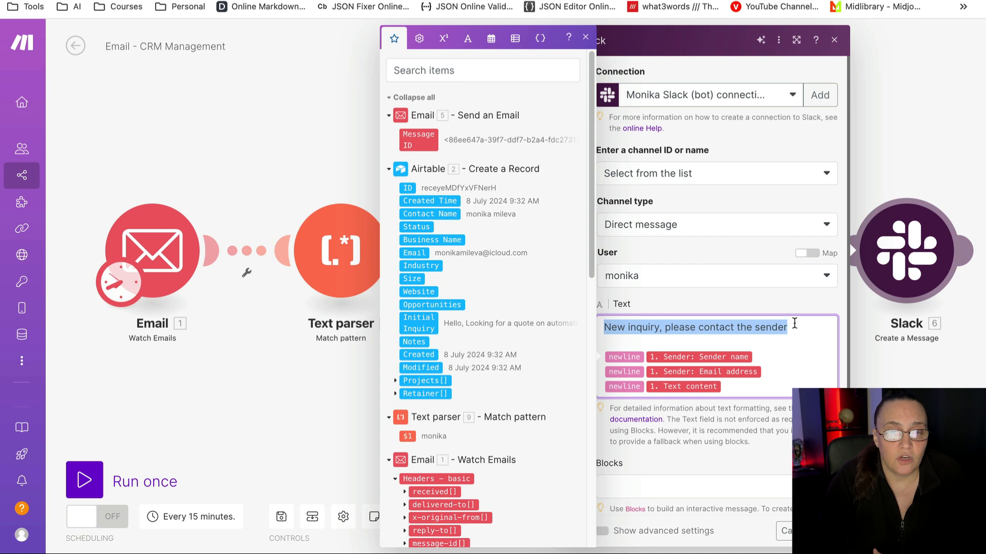
click(781, 345)
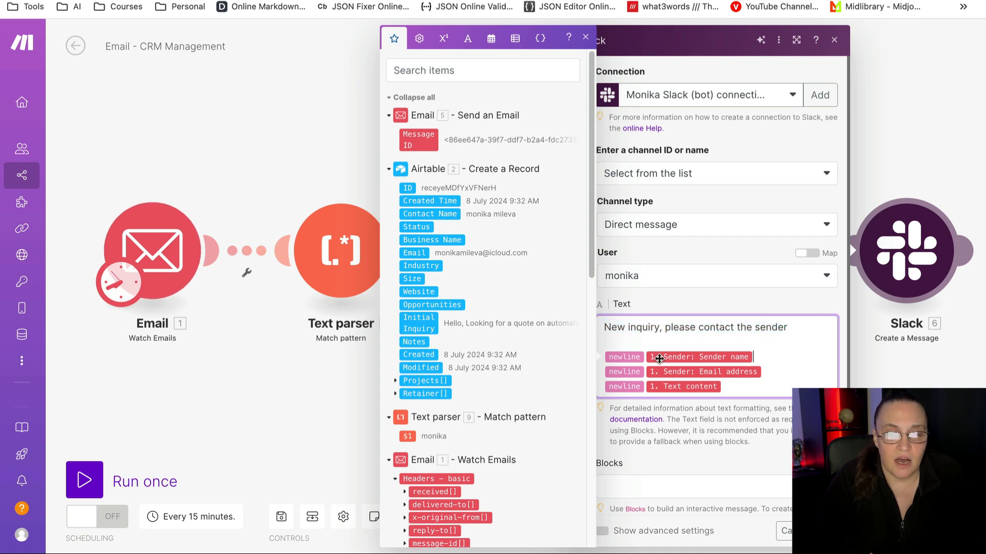
mouse_move(671, 355)
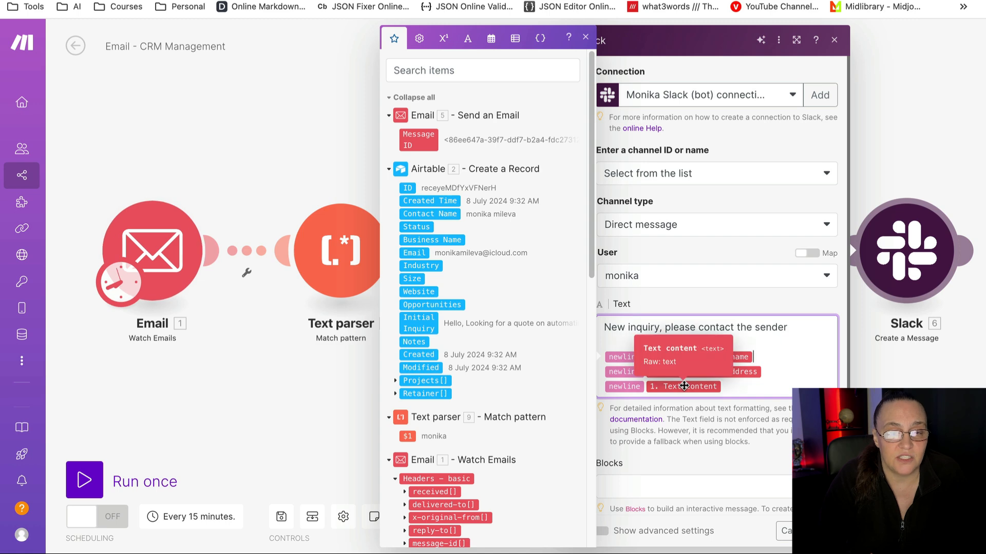
click(690, 446)
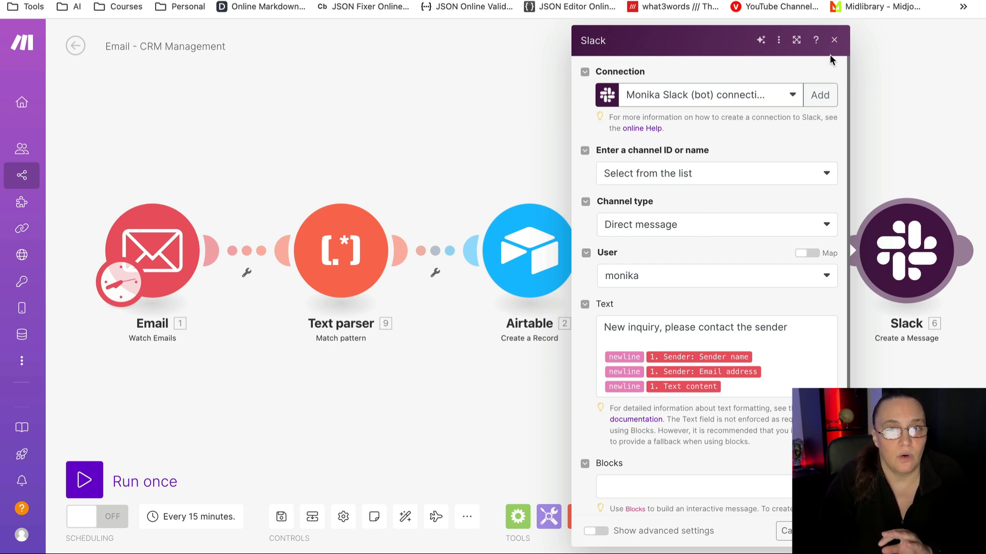
click(832, 40)
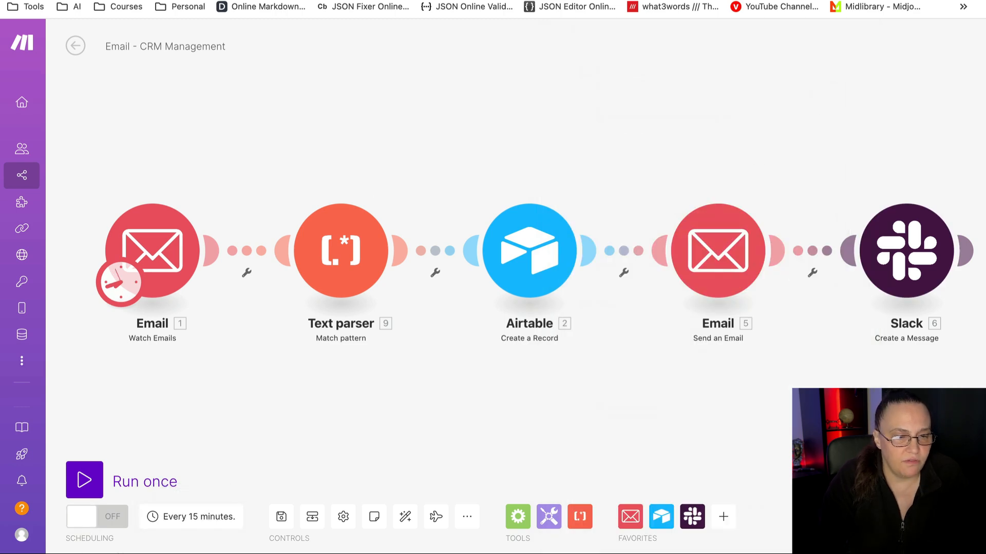
Step: Switch to Mail to check the received Inquiry email, and return to the Make scenario in Chrome
click(122, 532)
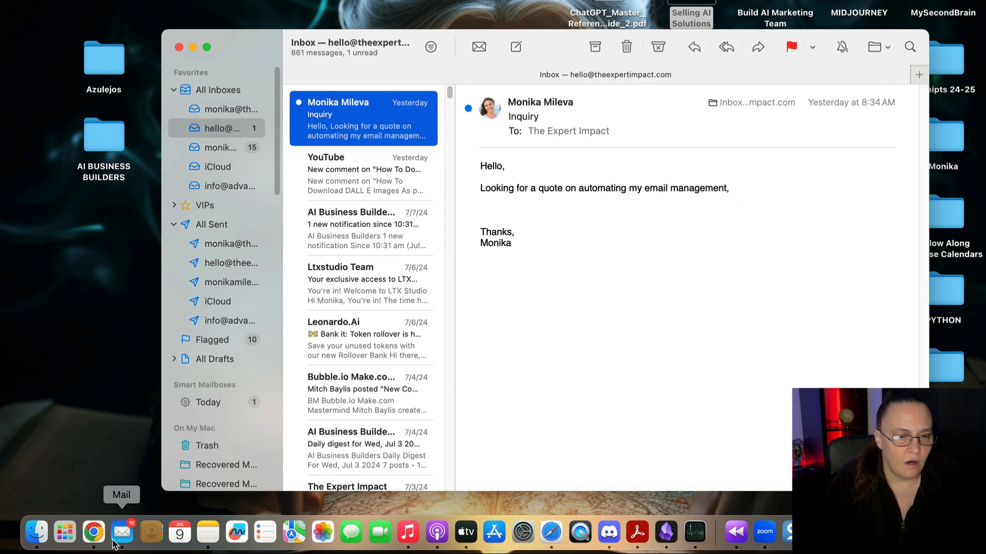
click(94, 532)
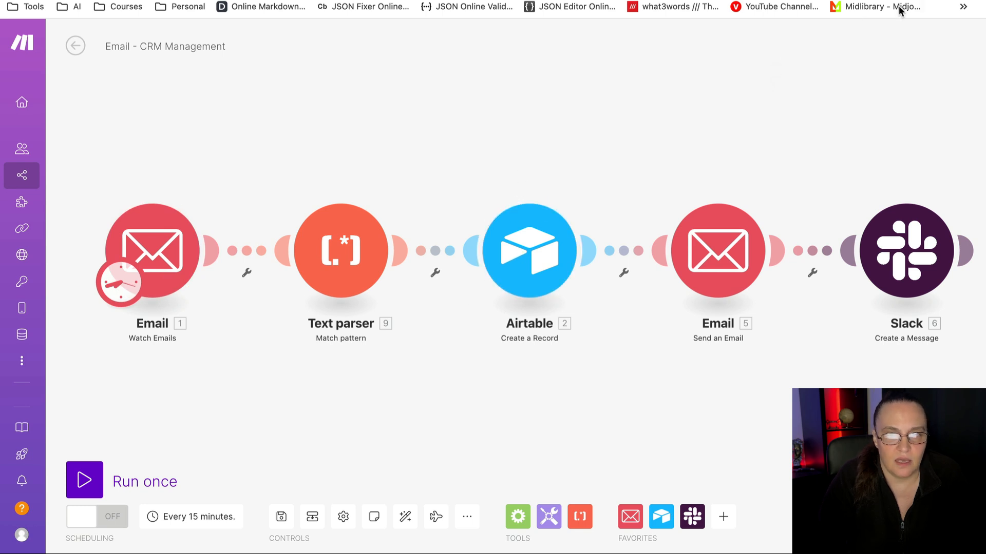
Step: Switch to Airtable and examine the Contacts table's fields and the CRM automation that updates each newly created record
click(850, 1)
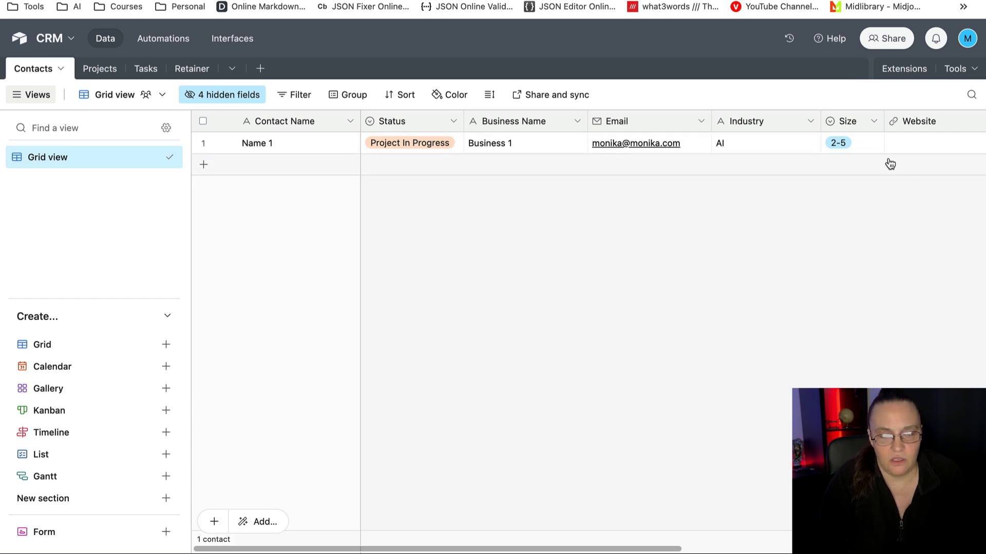
scroll(892, 155, right, 10)
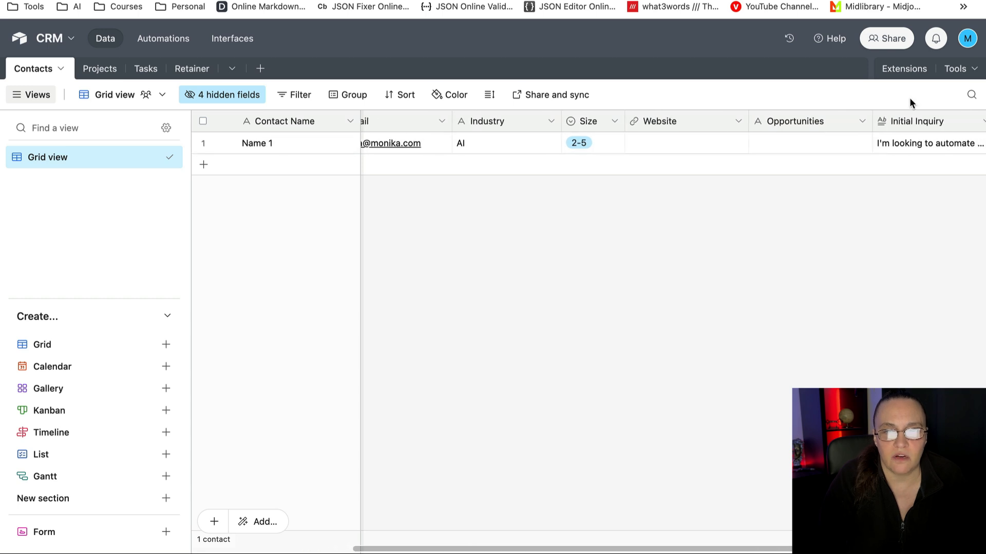
click(160, 39)
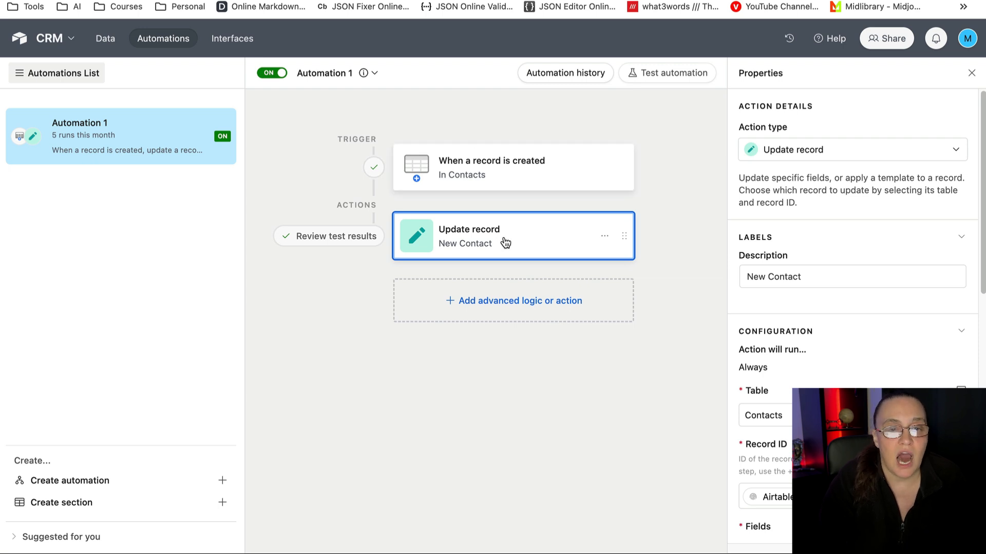
click(105, 39)
Step: Add a blank record to the Contacts table and open its Status options
scroll(445, 200, left, 5)
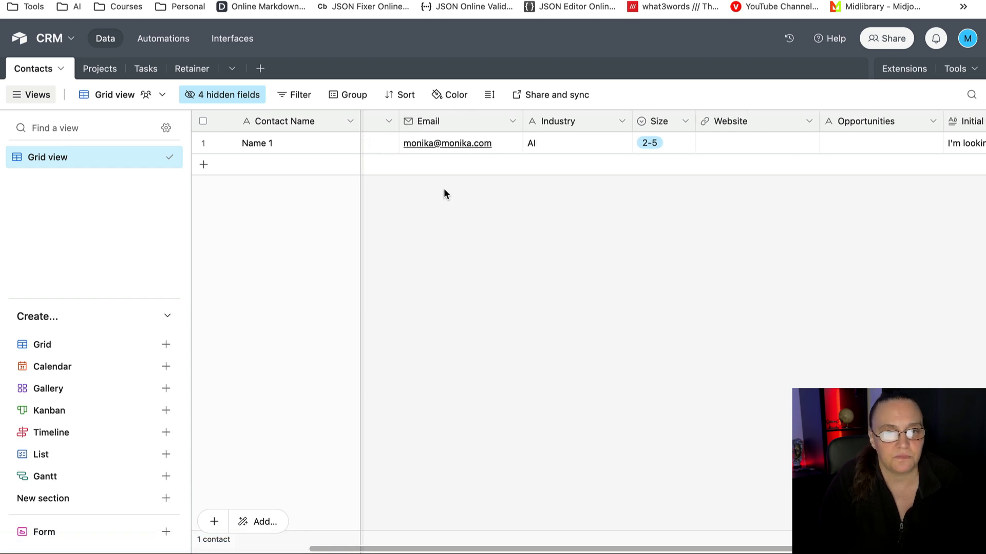
scroll(443, 187, left, 2)
click(409, 164)
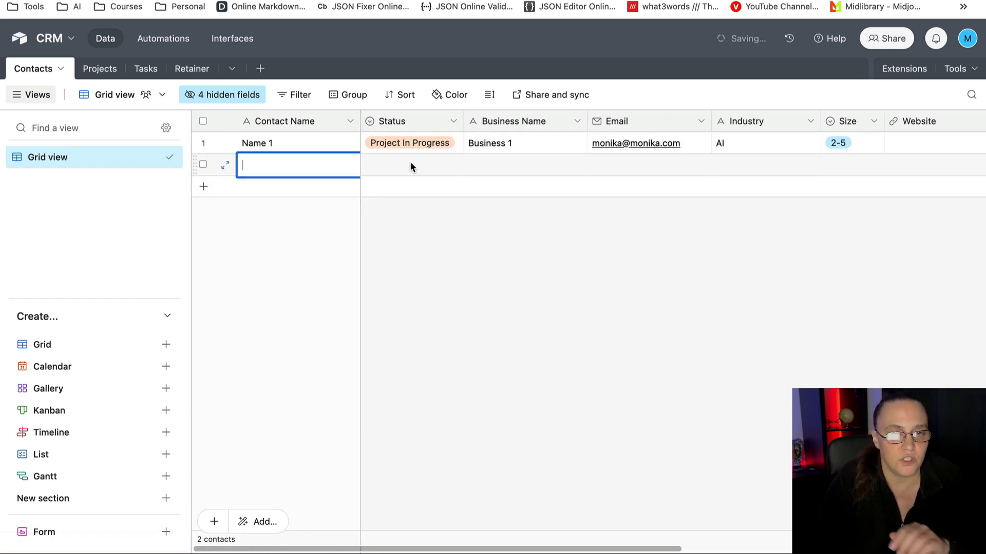
click(408, 165)
click(454, 164)
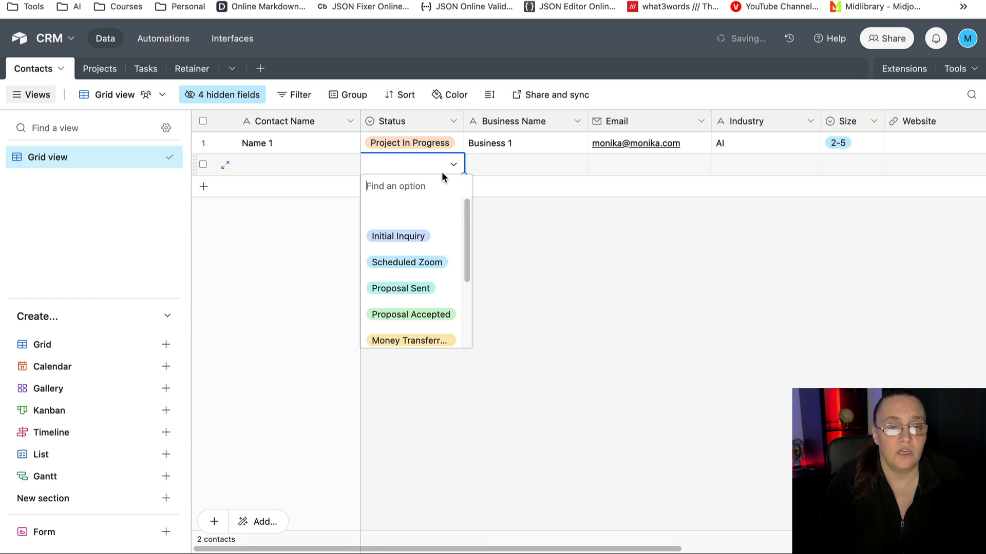
Step: Try Initial Inquiry as the new record's Status and clear the Status again
click(408, 235)
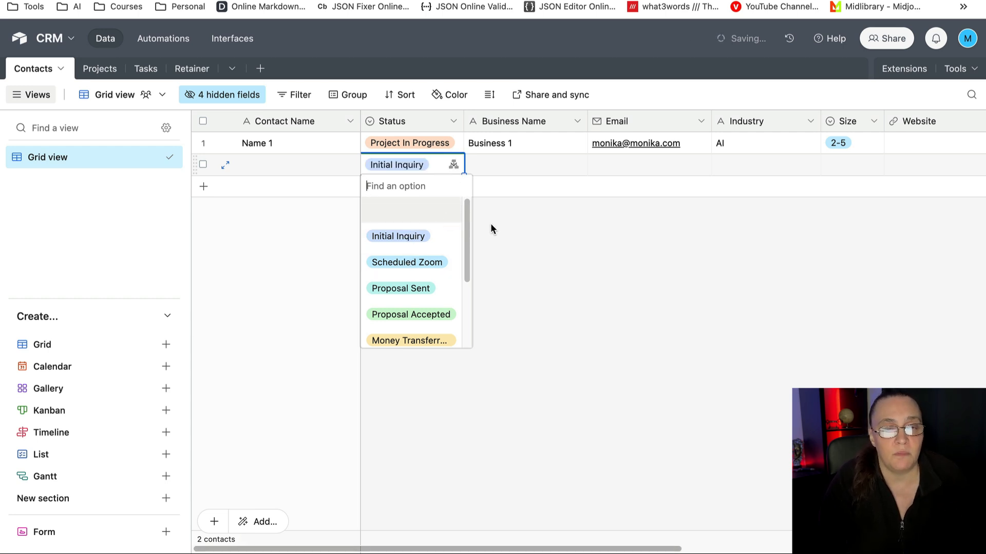
click(441, 168)
click(497, 170)
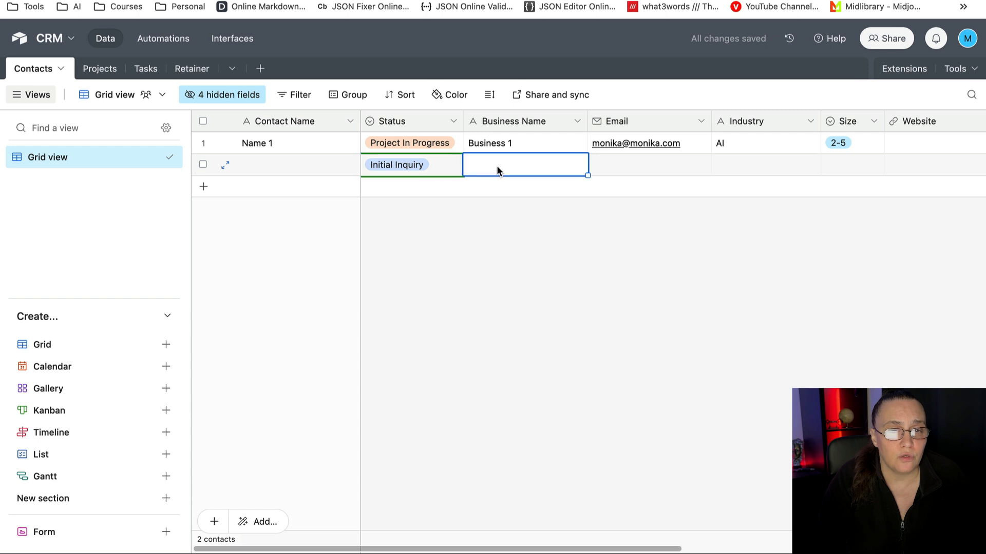
key(Left)
key(Delete)
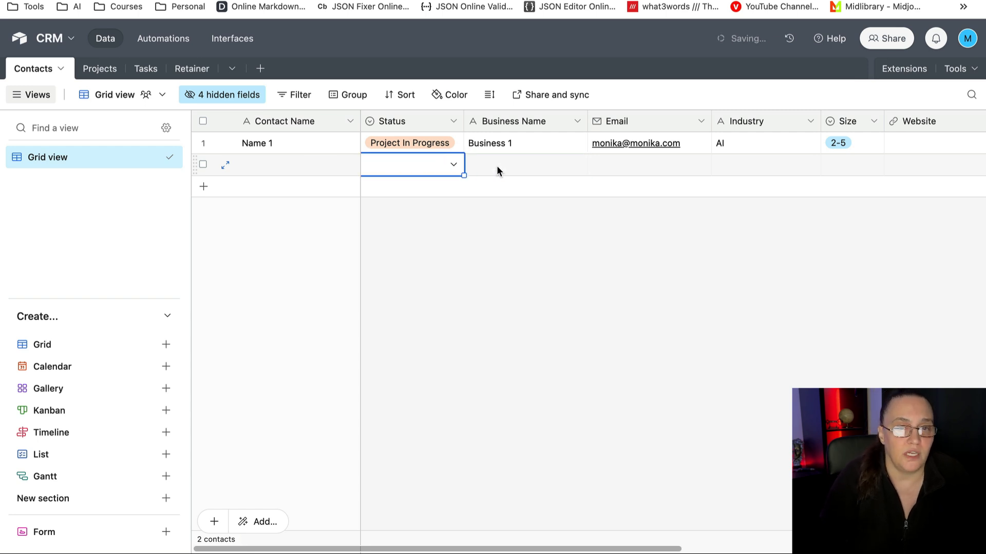
click(498, 237)
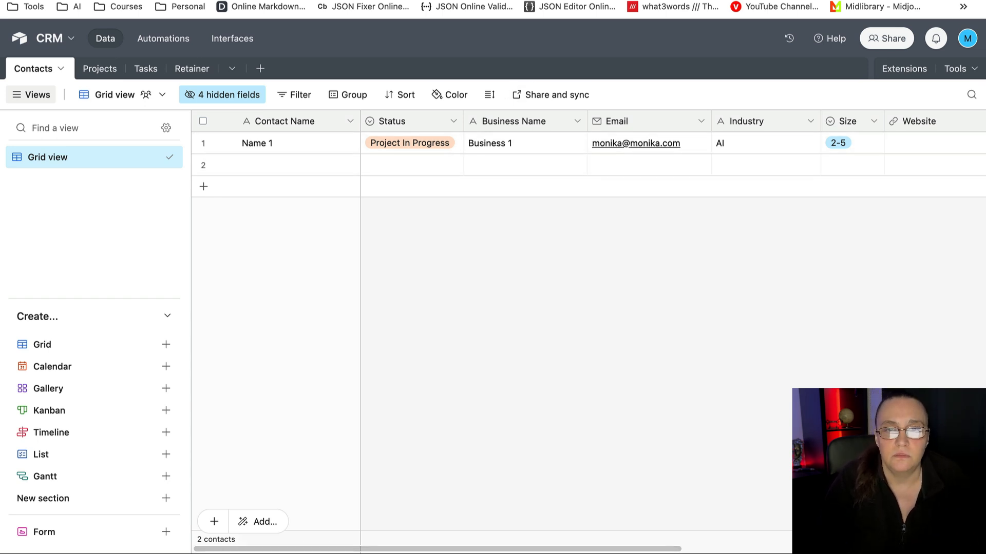
Step: Back in Make, choose the Inquiry email as the Watch Emails module's first email and run the scenario once
click(863, 0)
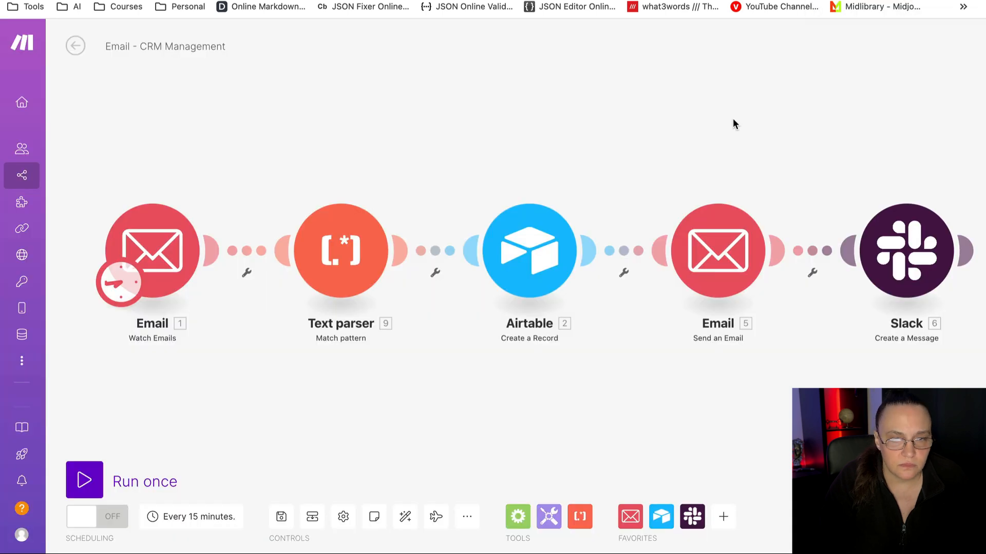
drag(706, 156, 704, 142)
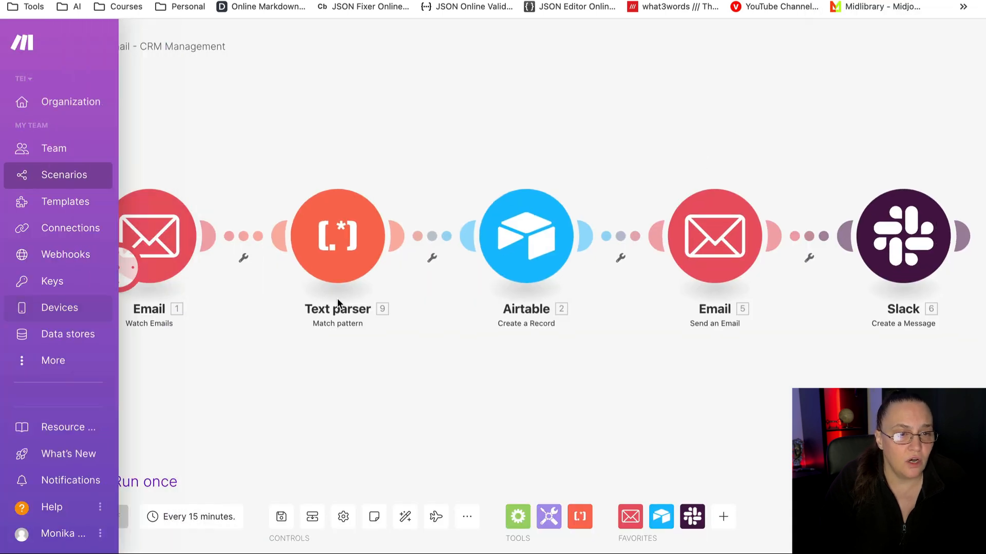
right_click(132, 236)
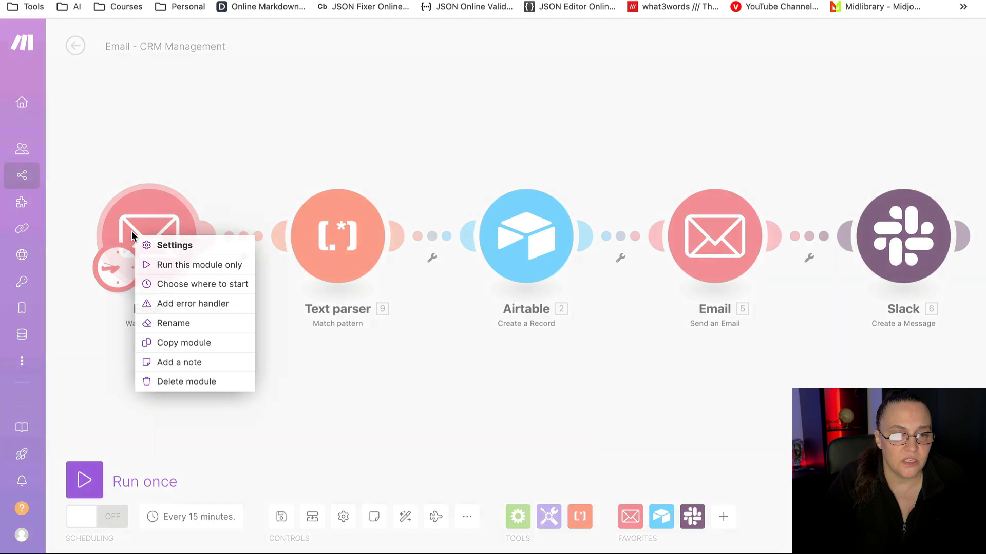
click(185, 287)
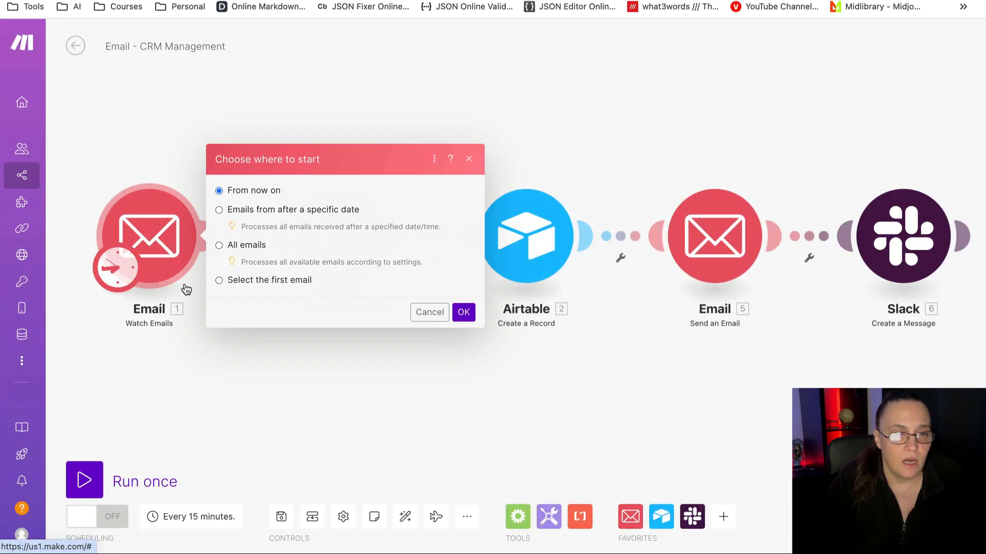
click(219, 280)
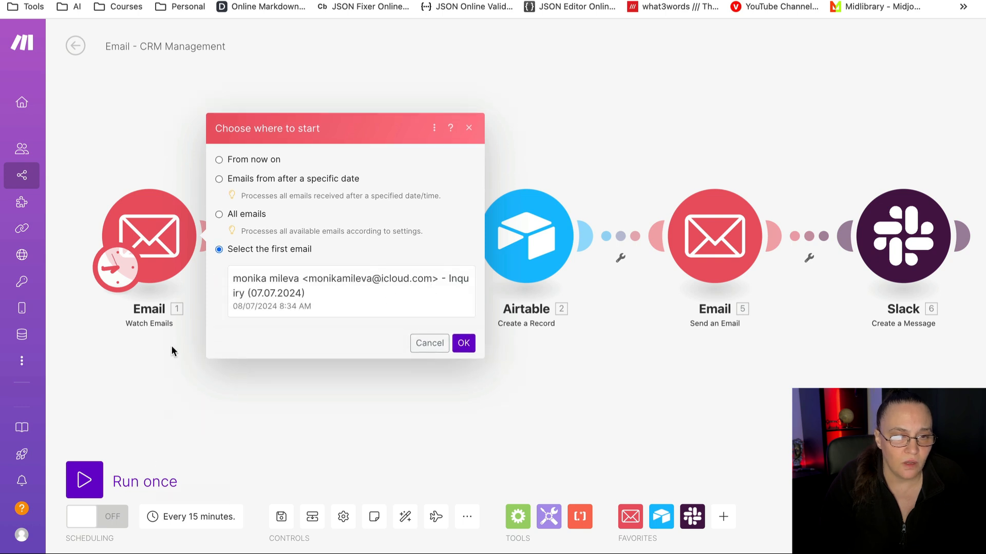
click(352, 294)
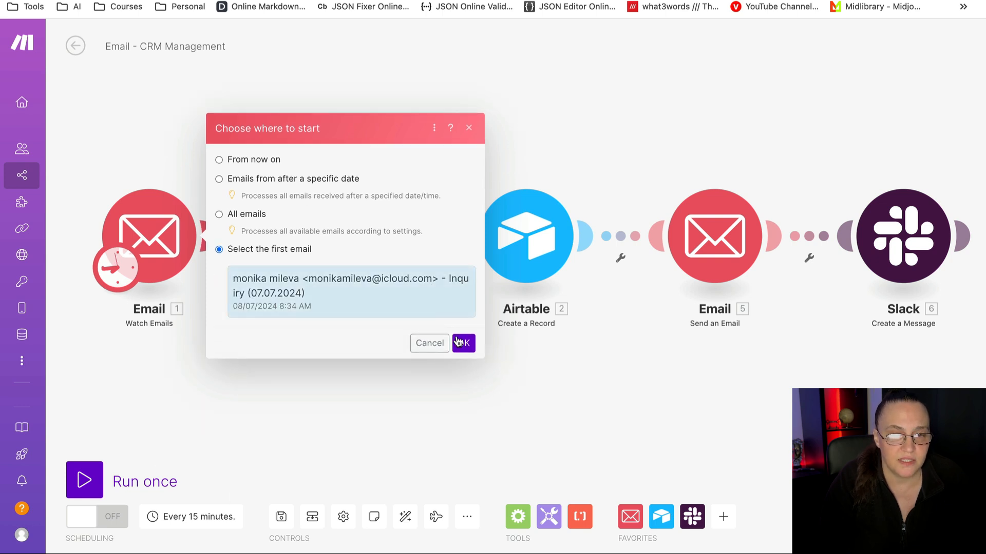
click(464, 343)
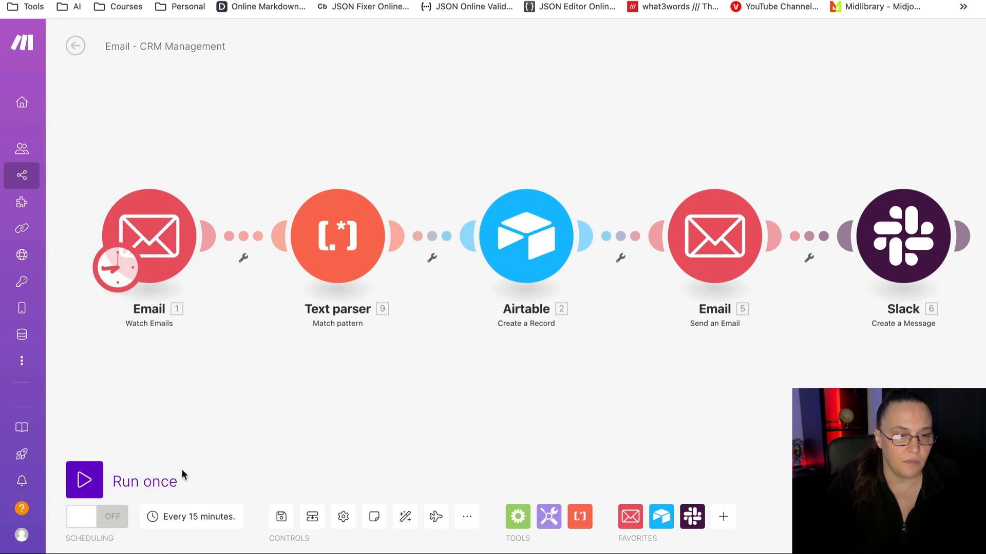
click(88, 480)
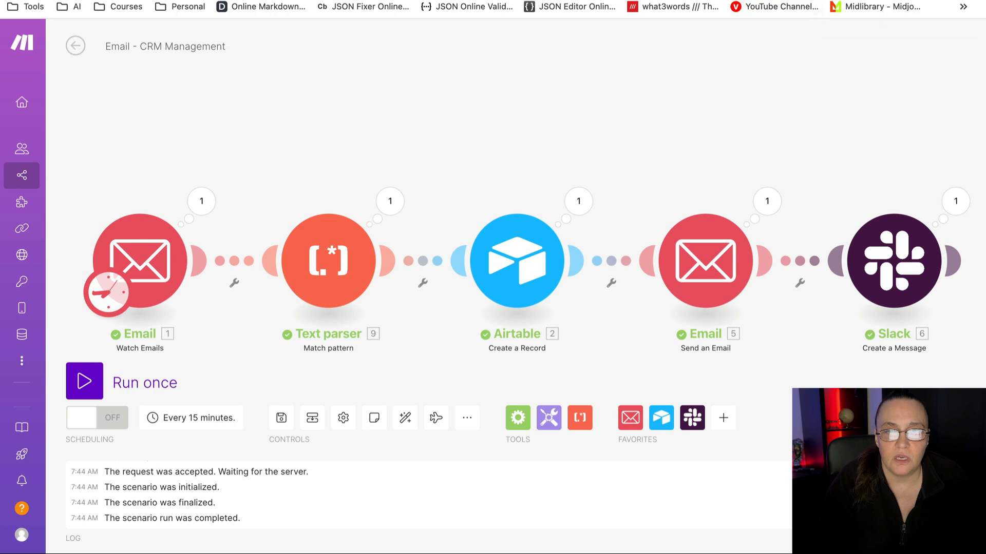
Step: Check the contact record the scenario added in Airtable, reading its status, email and full Initial Inquiry text
click(862, 0)
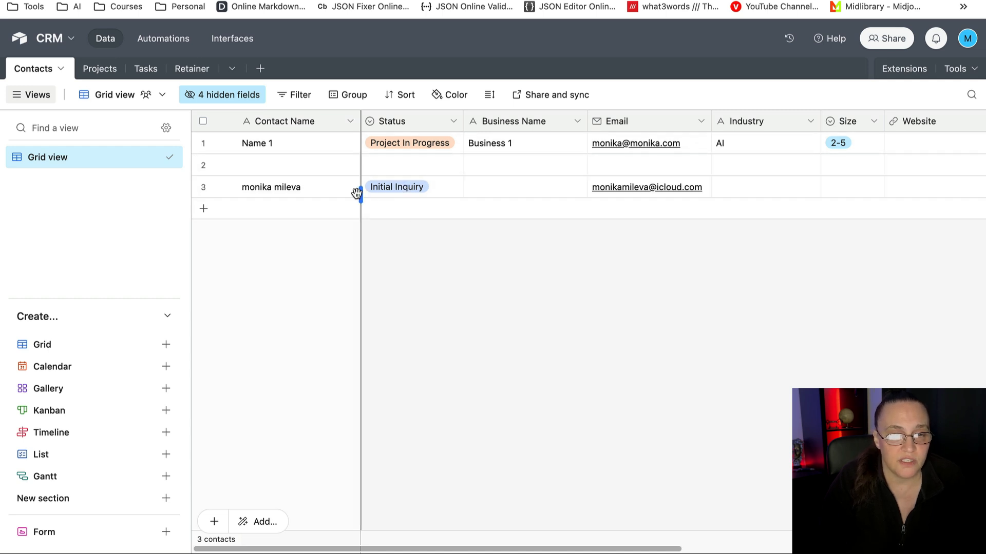
scroll(558, 183, right, 5)
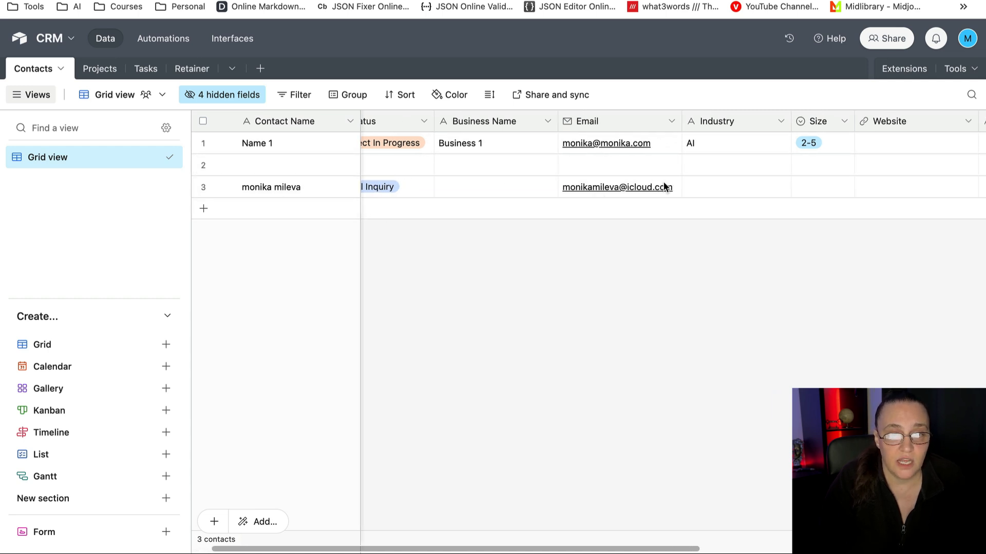
scroll(664, 183, right, 3)
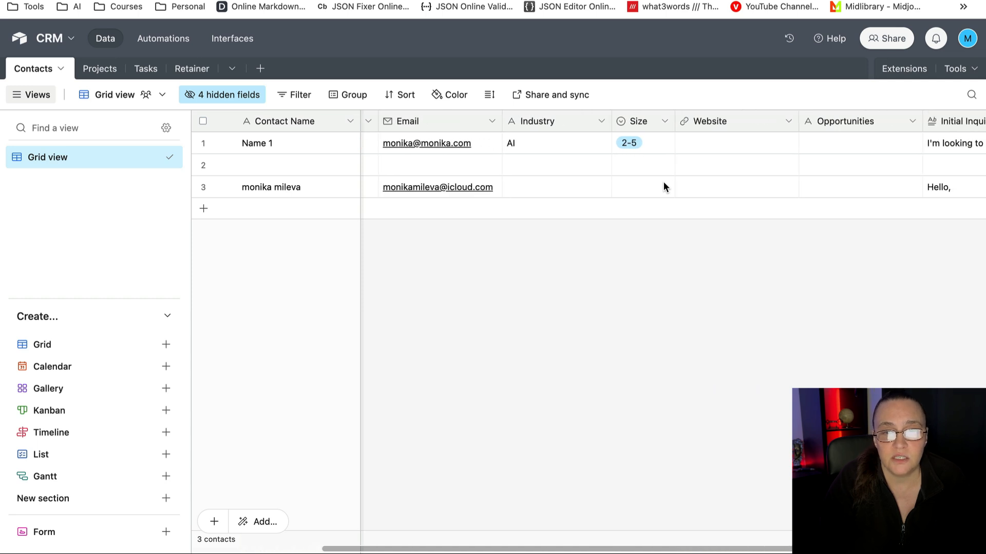
scroll(935, 187, right, 1)
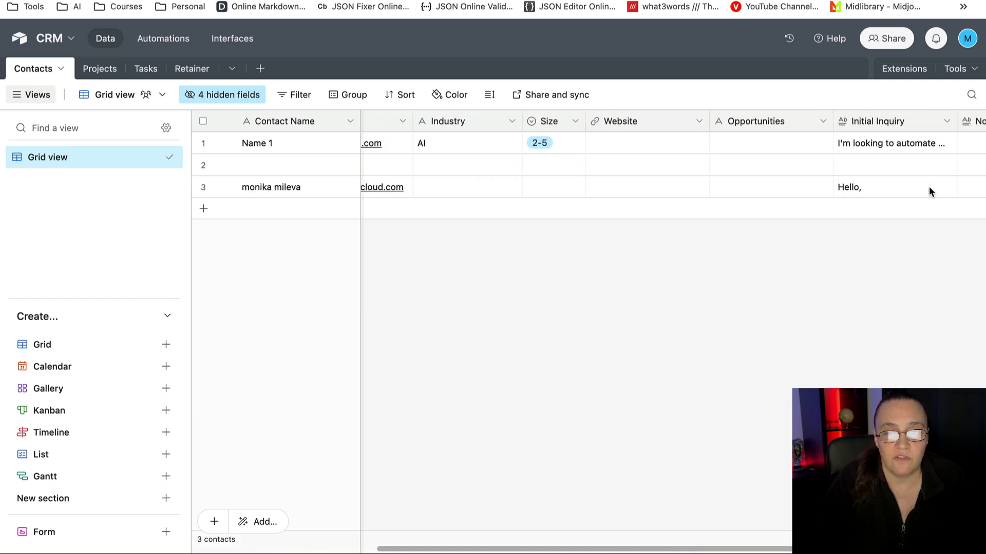
click(941, 187)
click(948, 187)
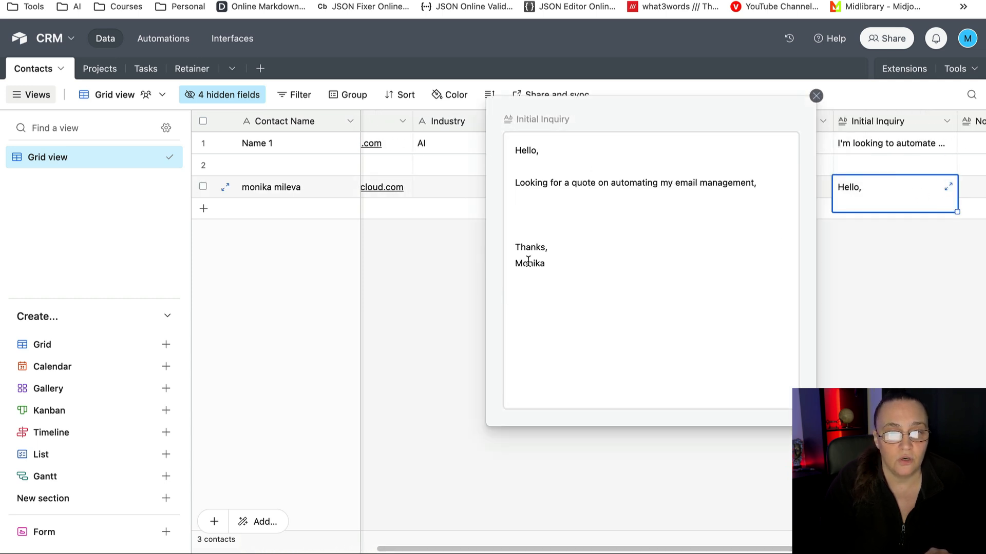
click(815, 97)
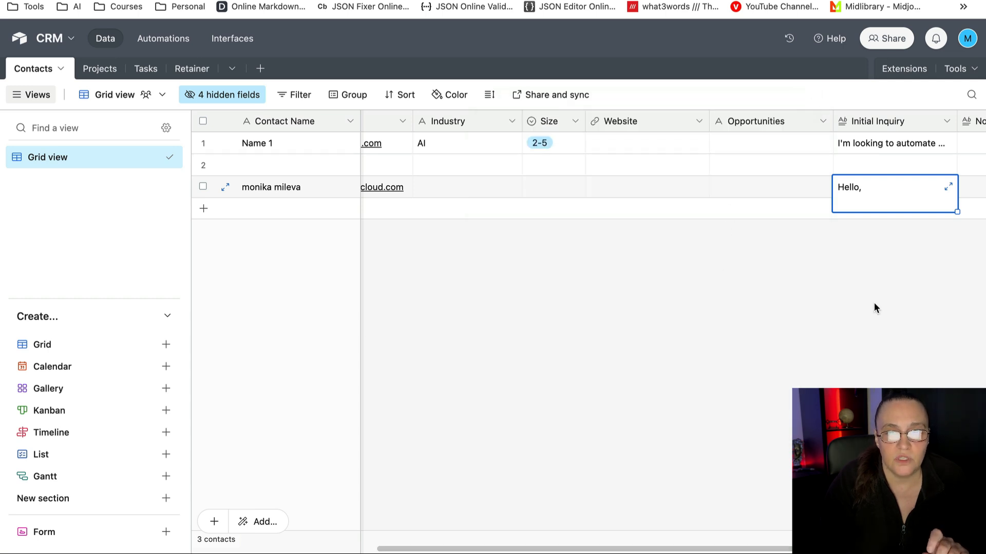
Step: Switch to Mail, open the "Your inquiry has been received" email in the iCloud inbox and check the greeting and reply text
click(842, 1)
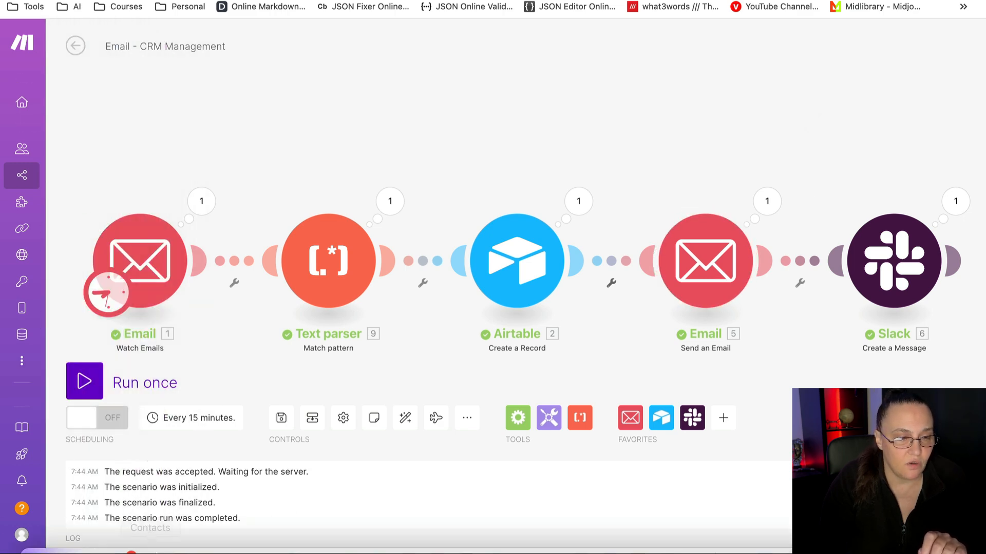
click(129, 534)
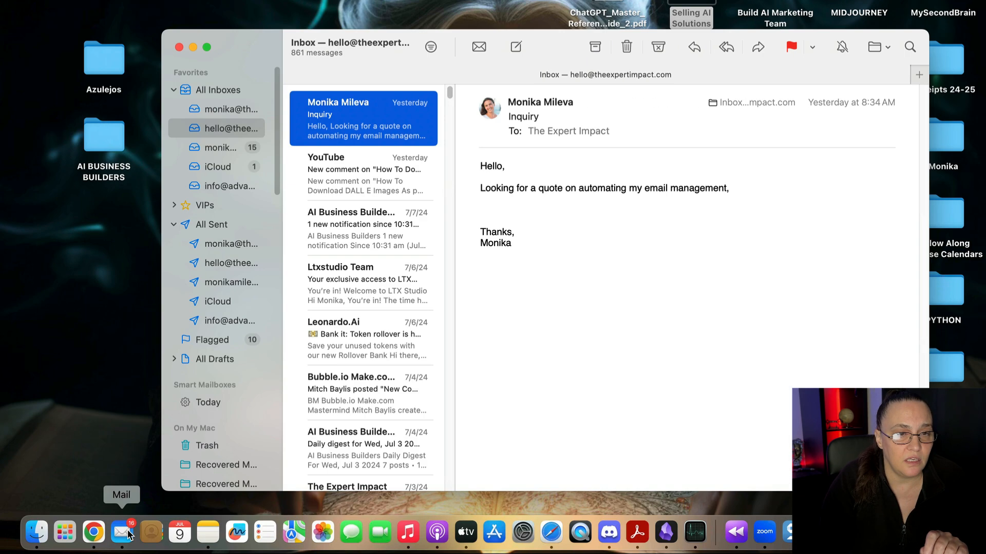
click(239, 168)
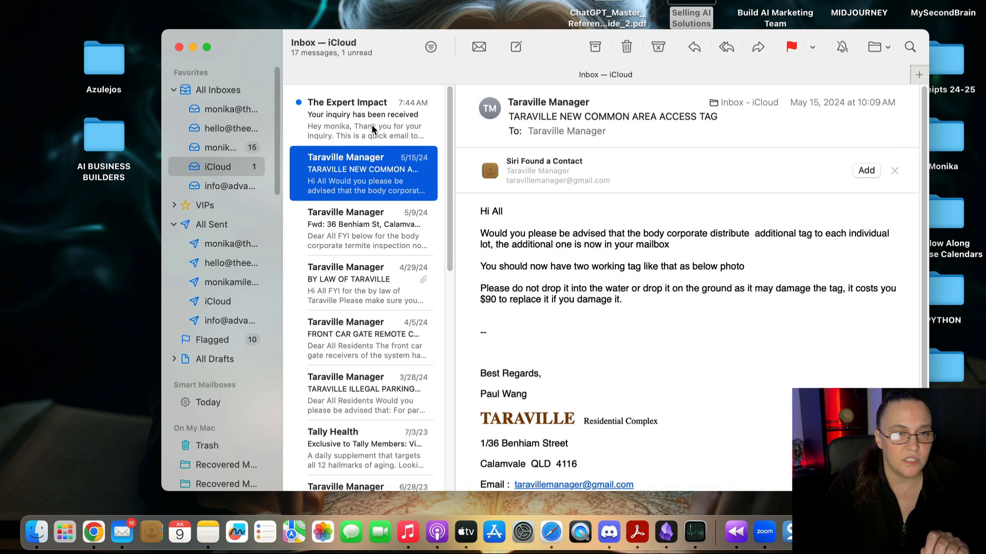
click(372, 128)
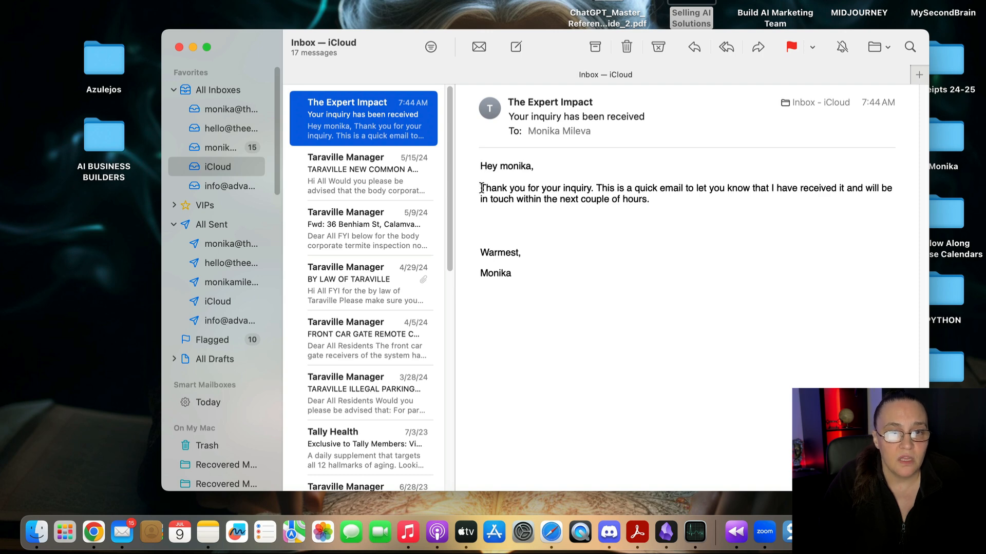
click(502, 166)
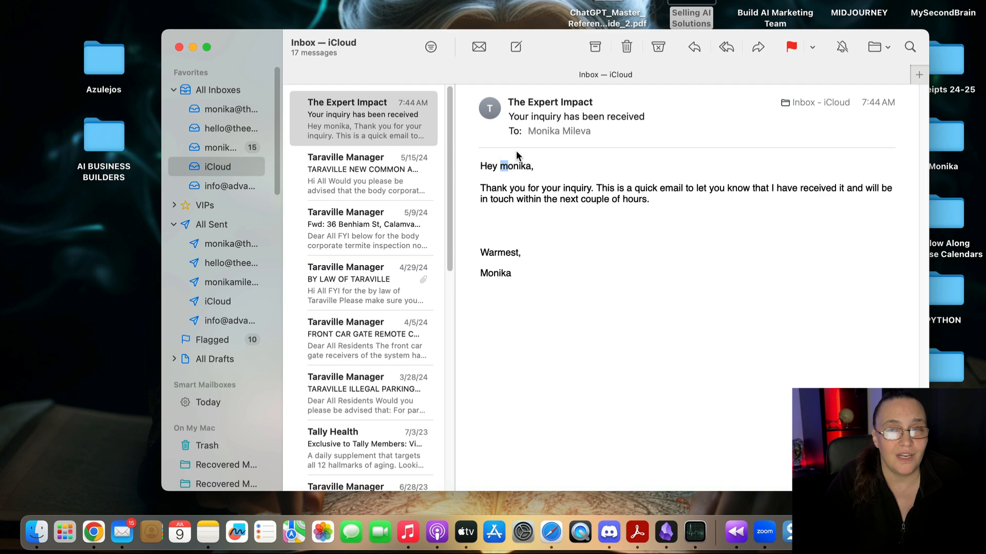
drag(500, 166, 508, 166)
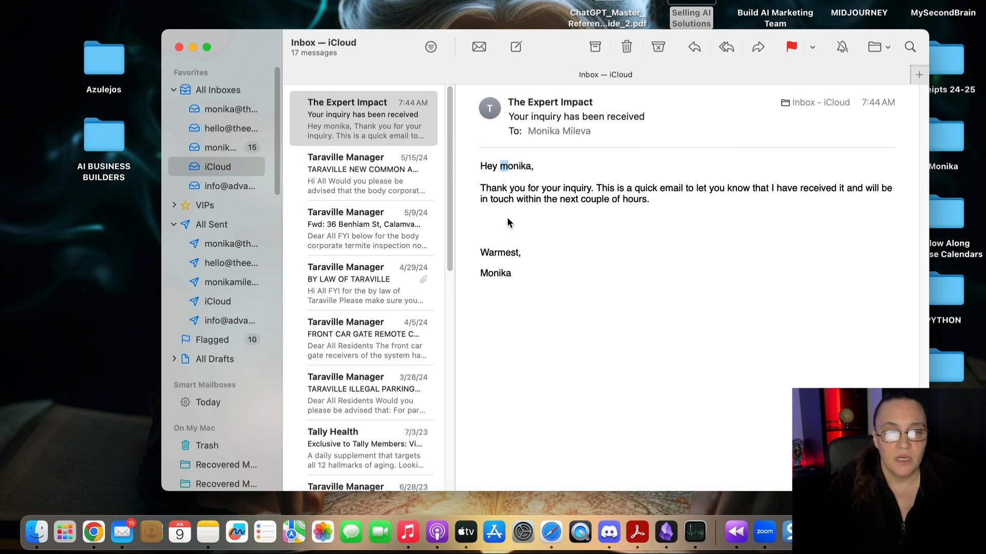
click(481, 188)
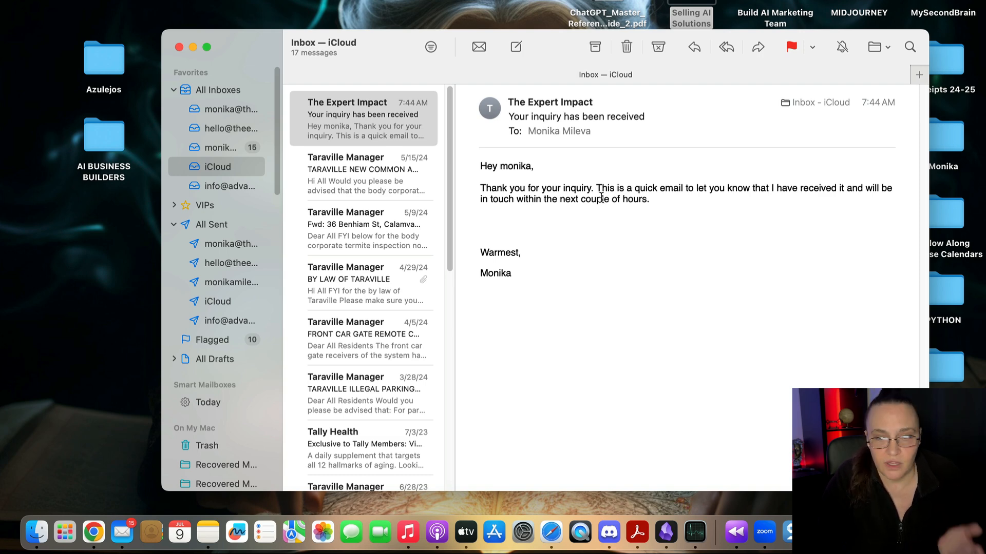
Step: Switch to Slack and check today's "New inquiry, please contact the sender" message, including the sender's details and inquiry text
click(94, 534)
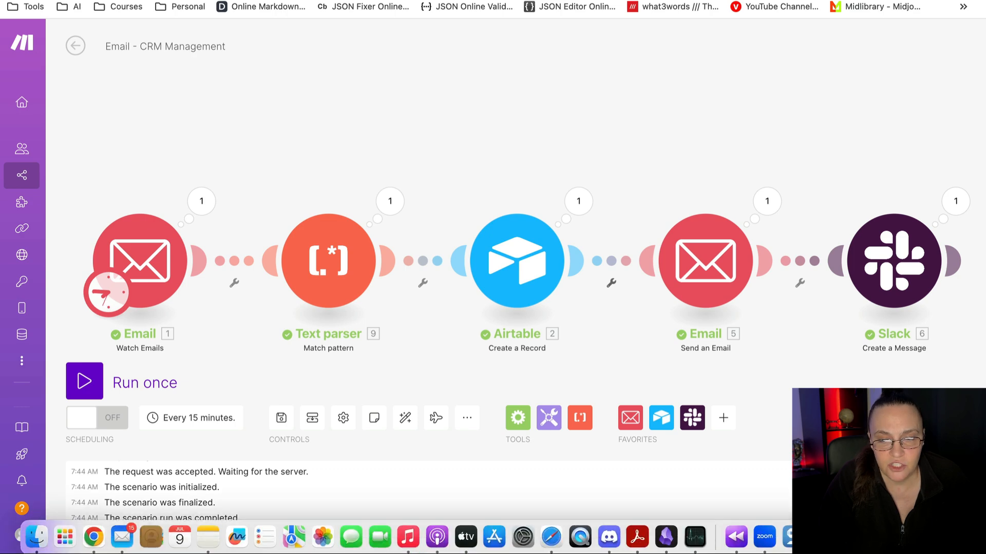
click(822, 532)
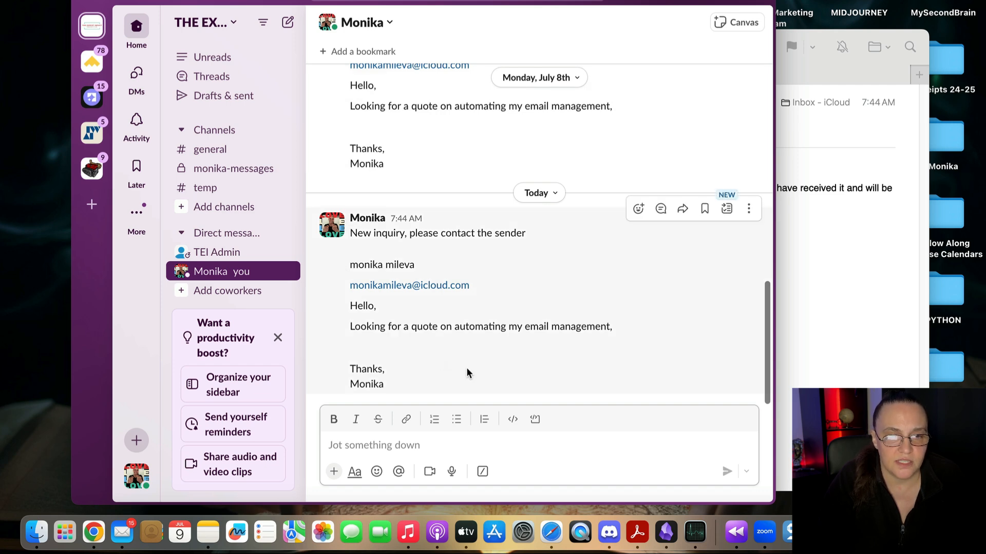
drag(350, 233, 399, 382)
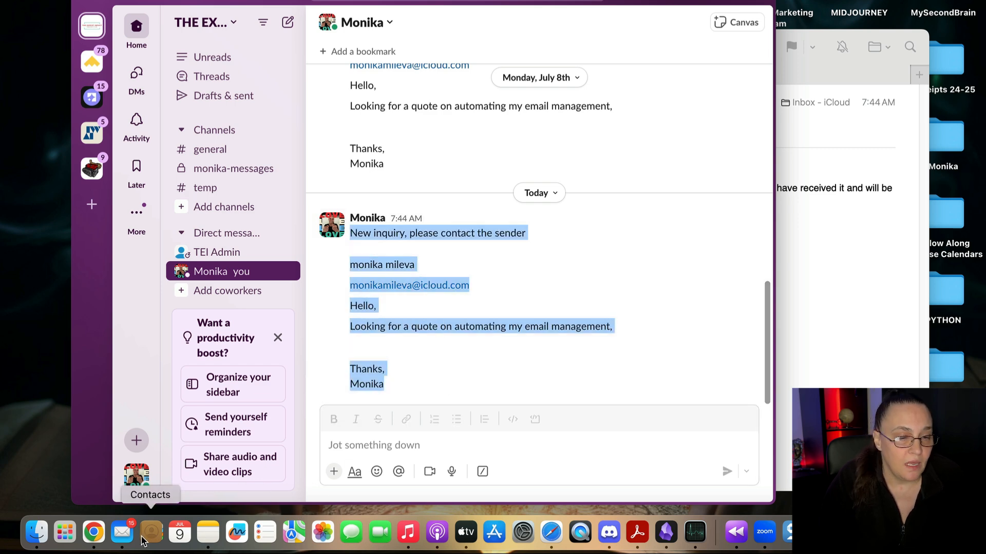
Step: Return to the browser and review the Airtable Contacts table alongside the completed Email - CRM Management scenario in Make
click(94, 537)
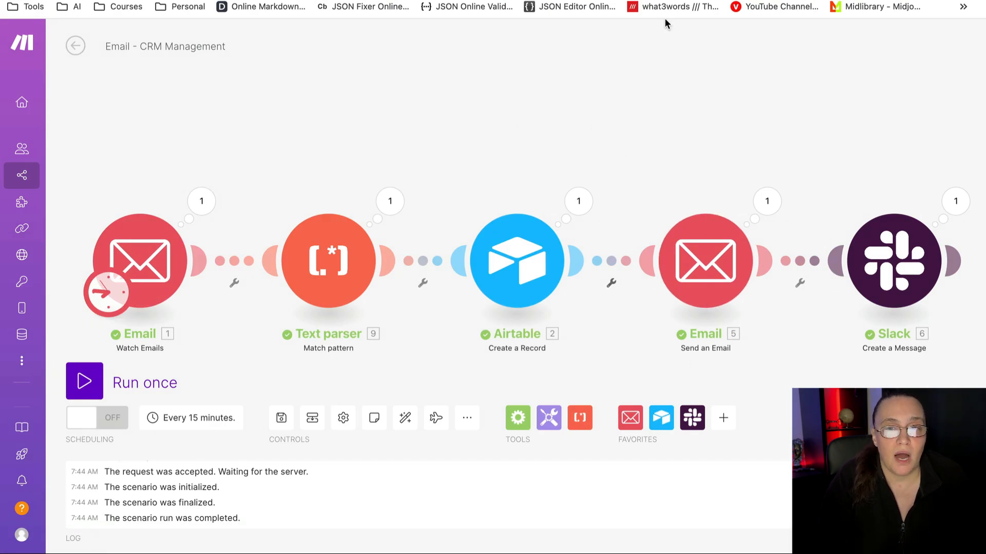
click(830, 1)
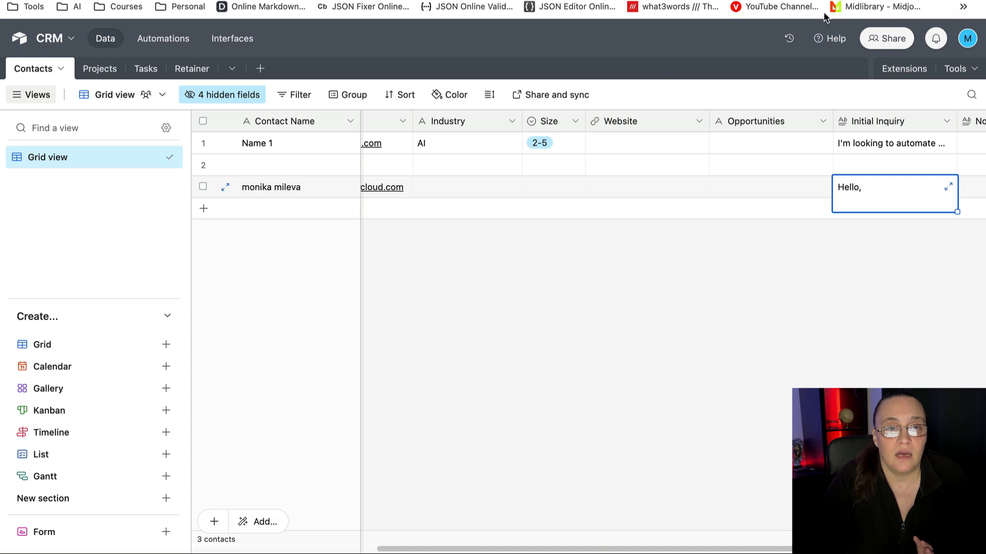
click(472, 290)
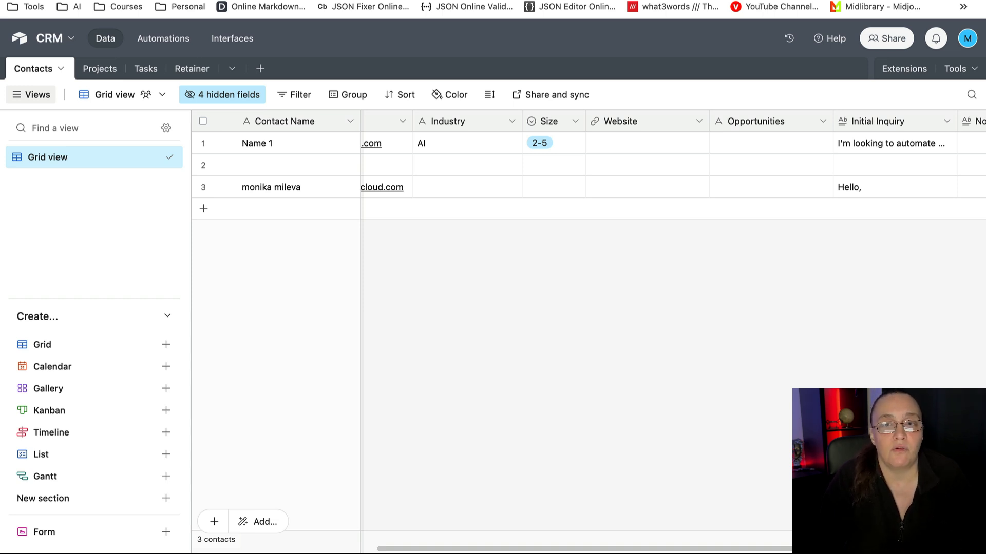
click(873, 0)
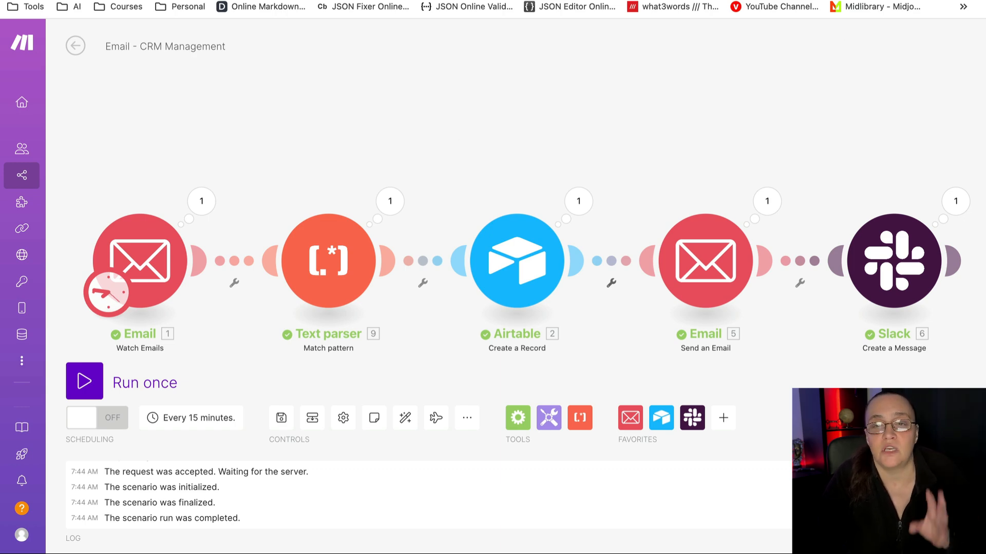
click(852, 1)
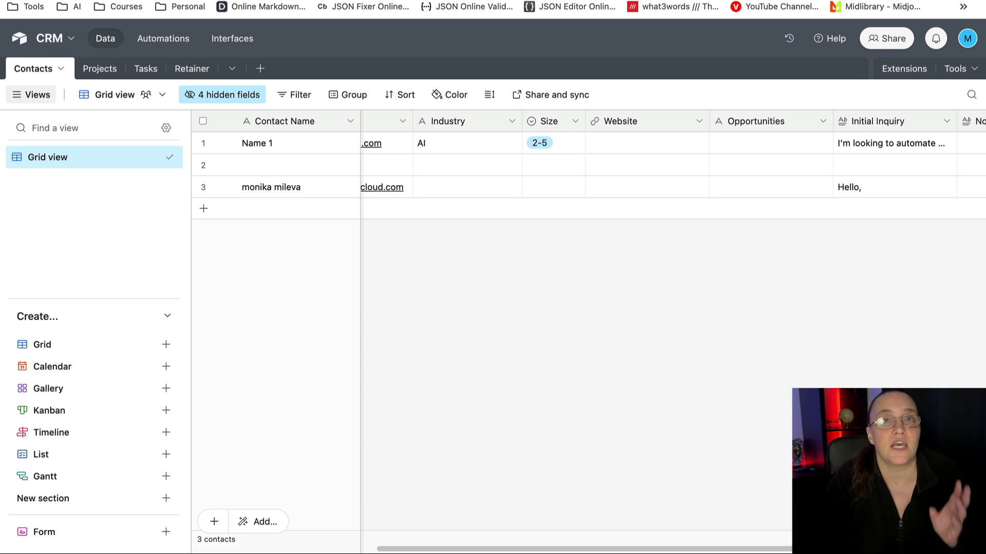